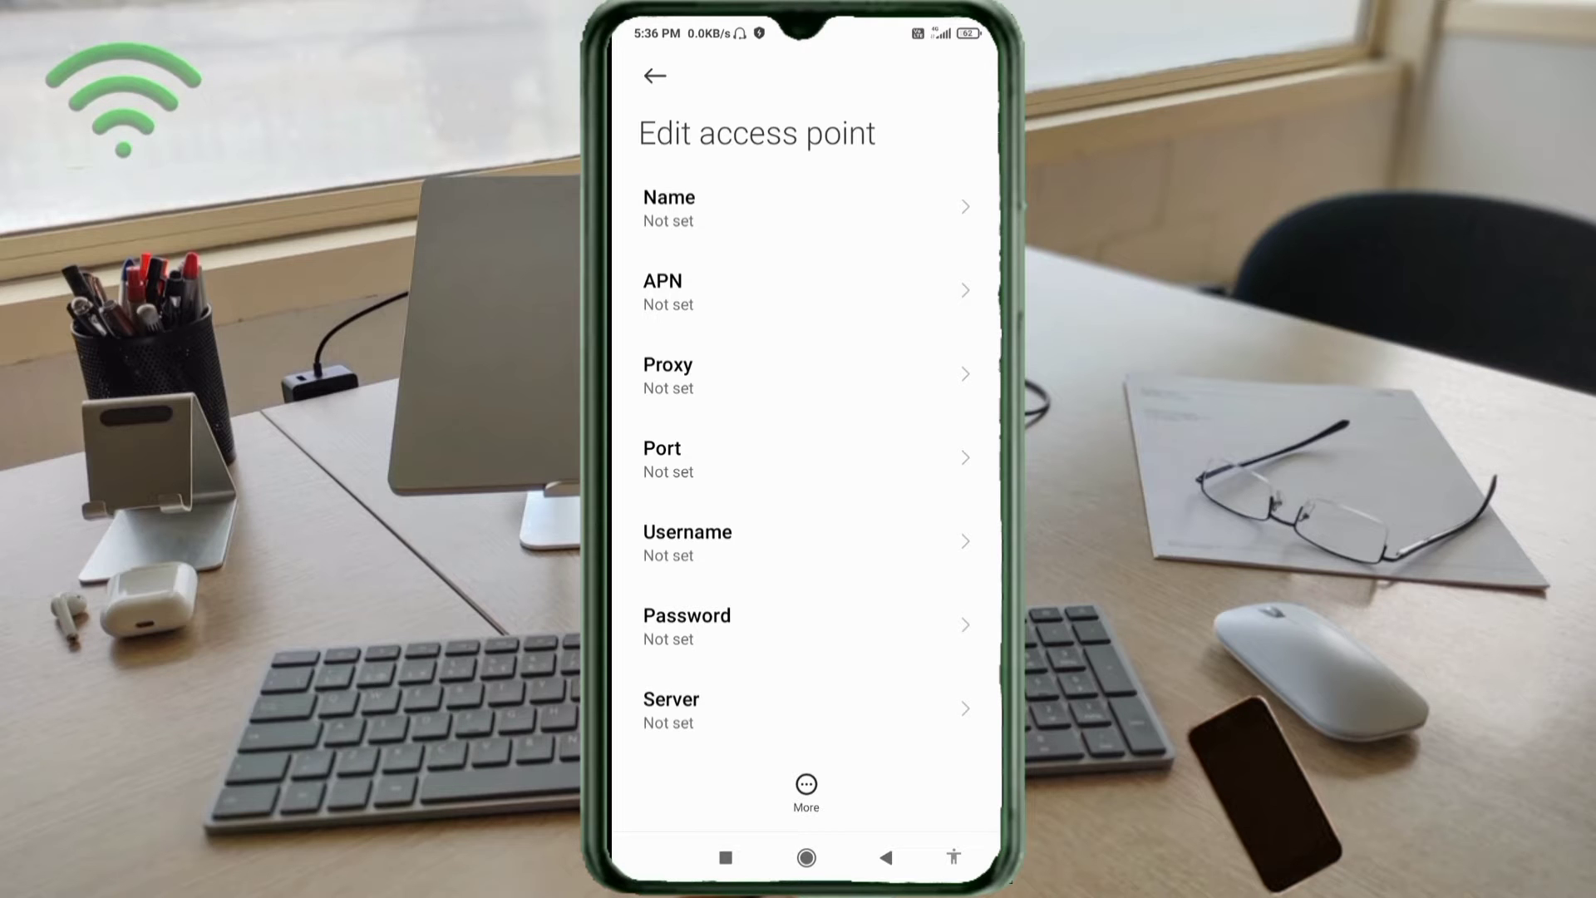
Step: Enter 'Airtel Supreme 4G' as the access point name and confirm it
{"action": "left_click", "coordinate": [748, 207]}
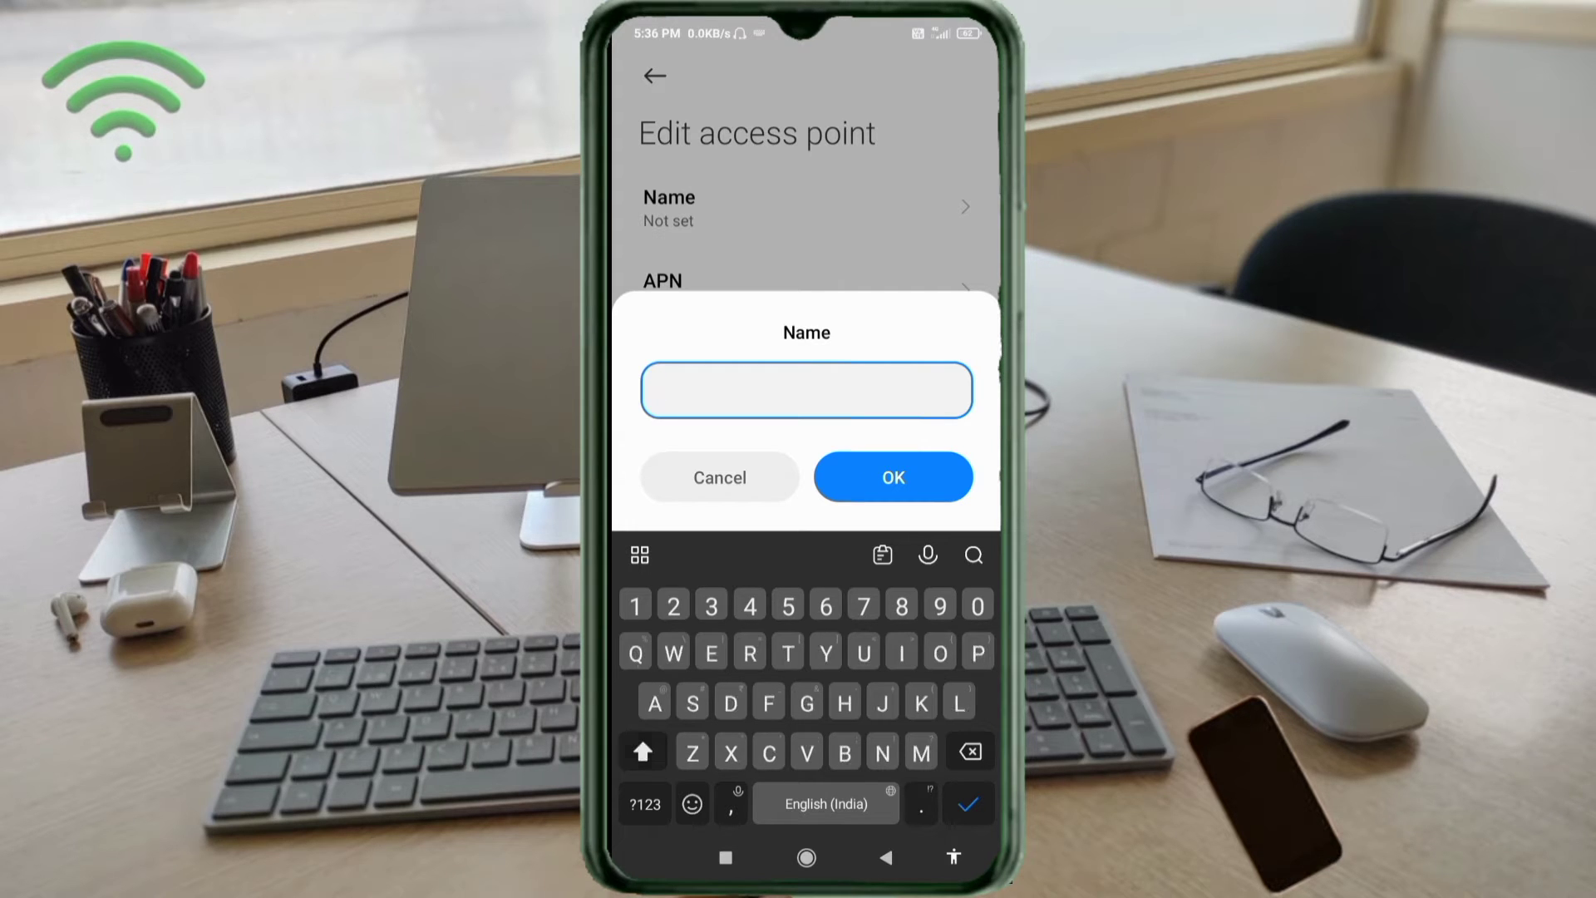
{"action": "type", "text": "Airte"}
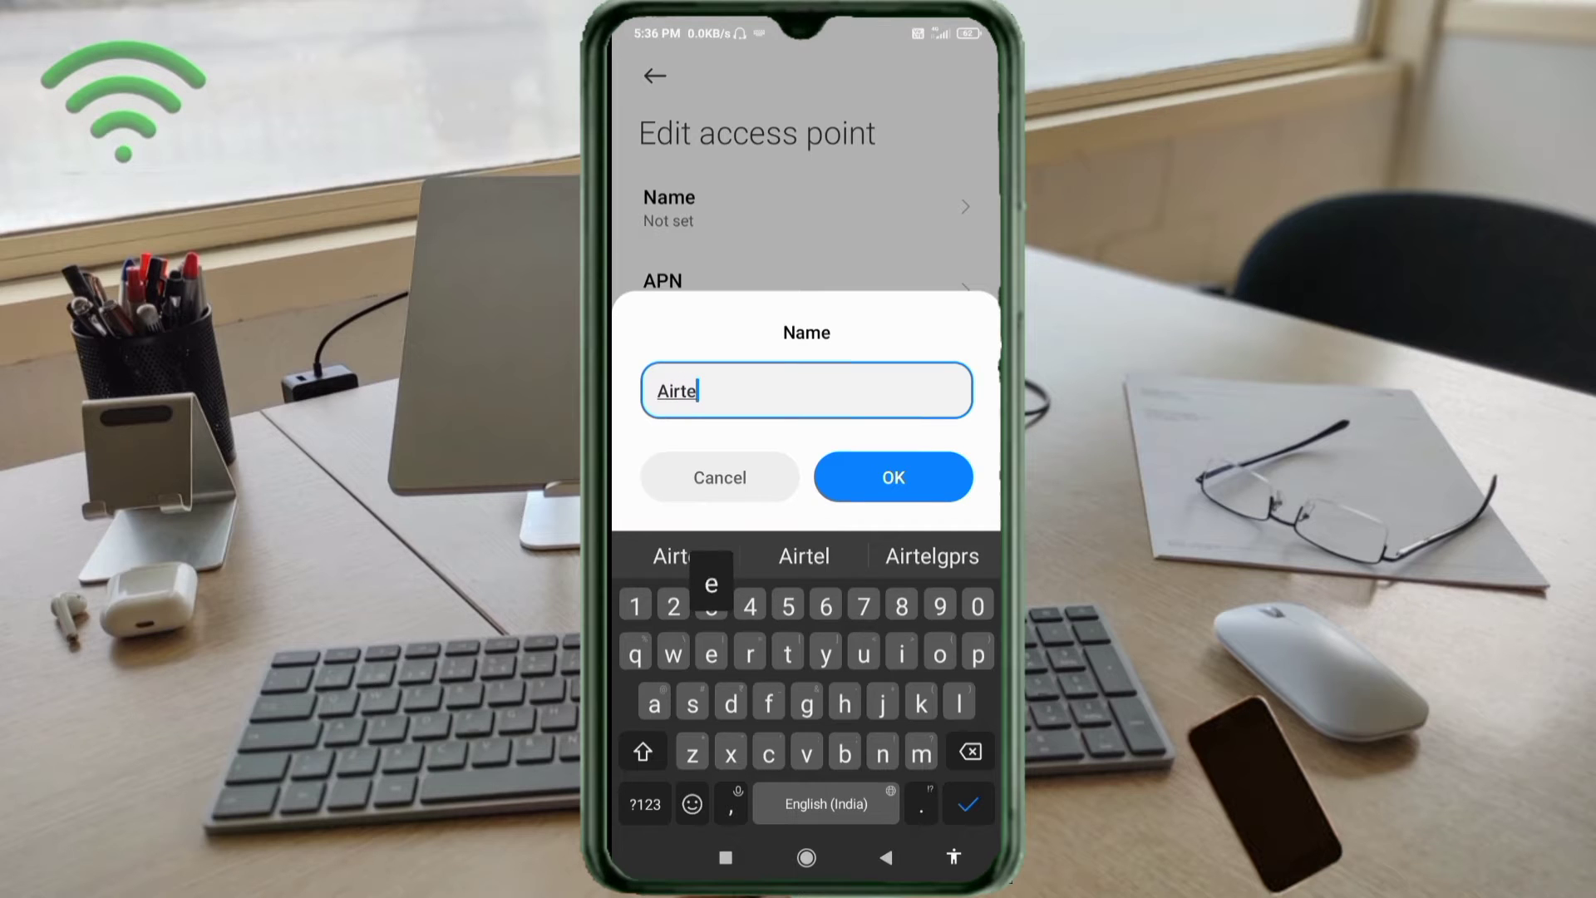
{"action": "type", "text": "l S"}
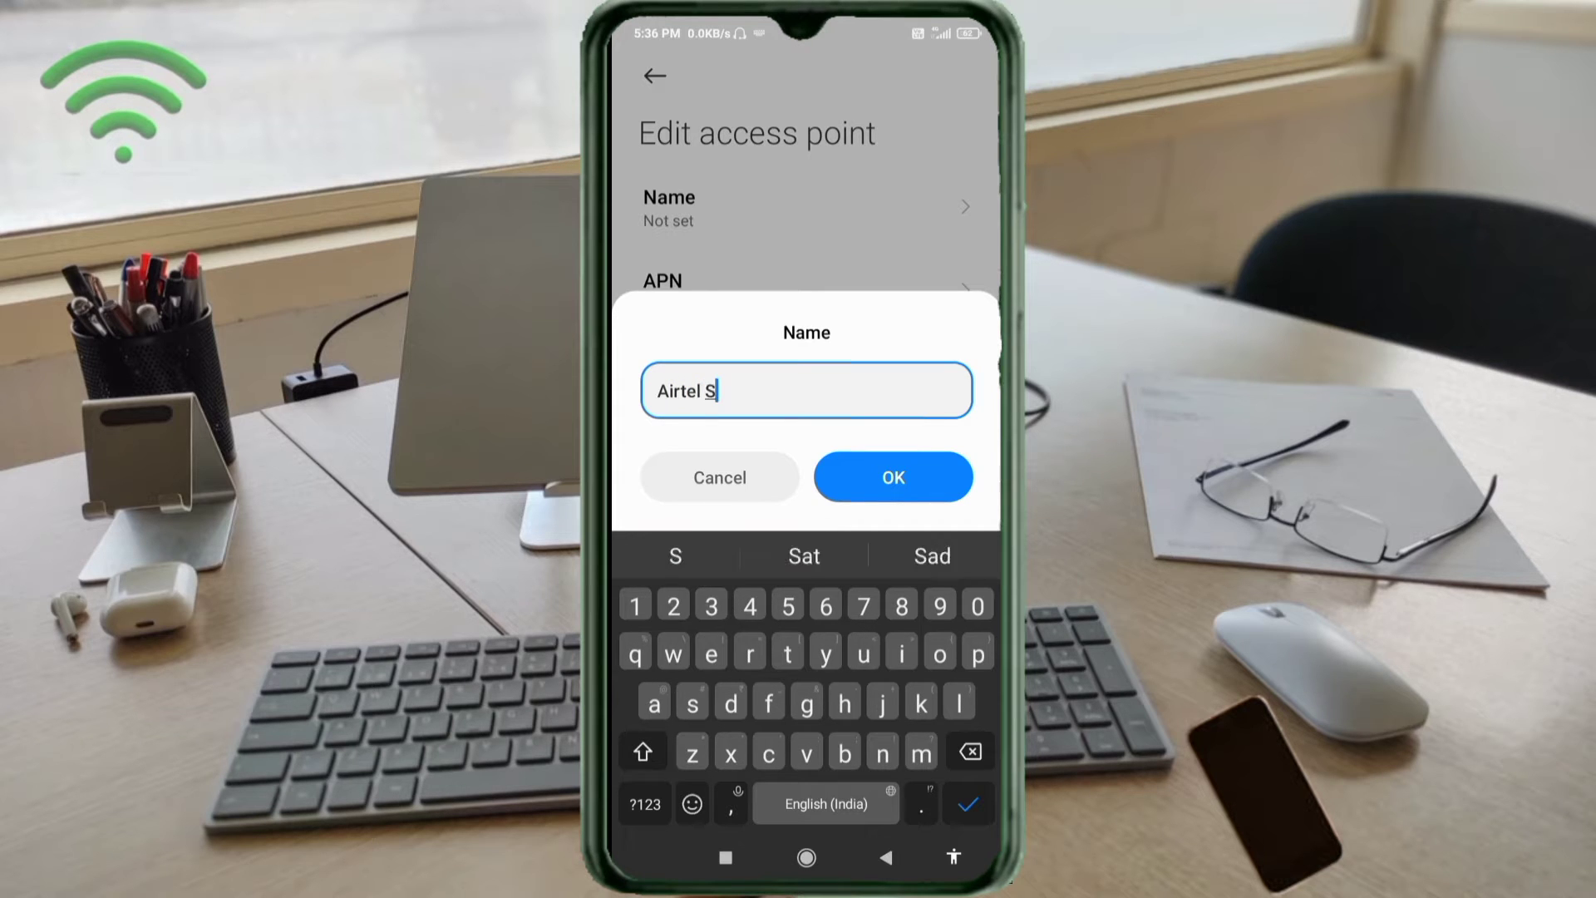
{"action": "type", "text": "uprem"}
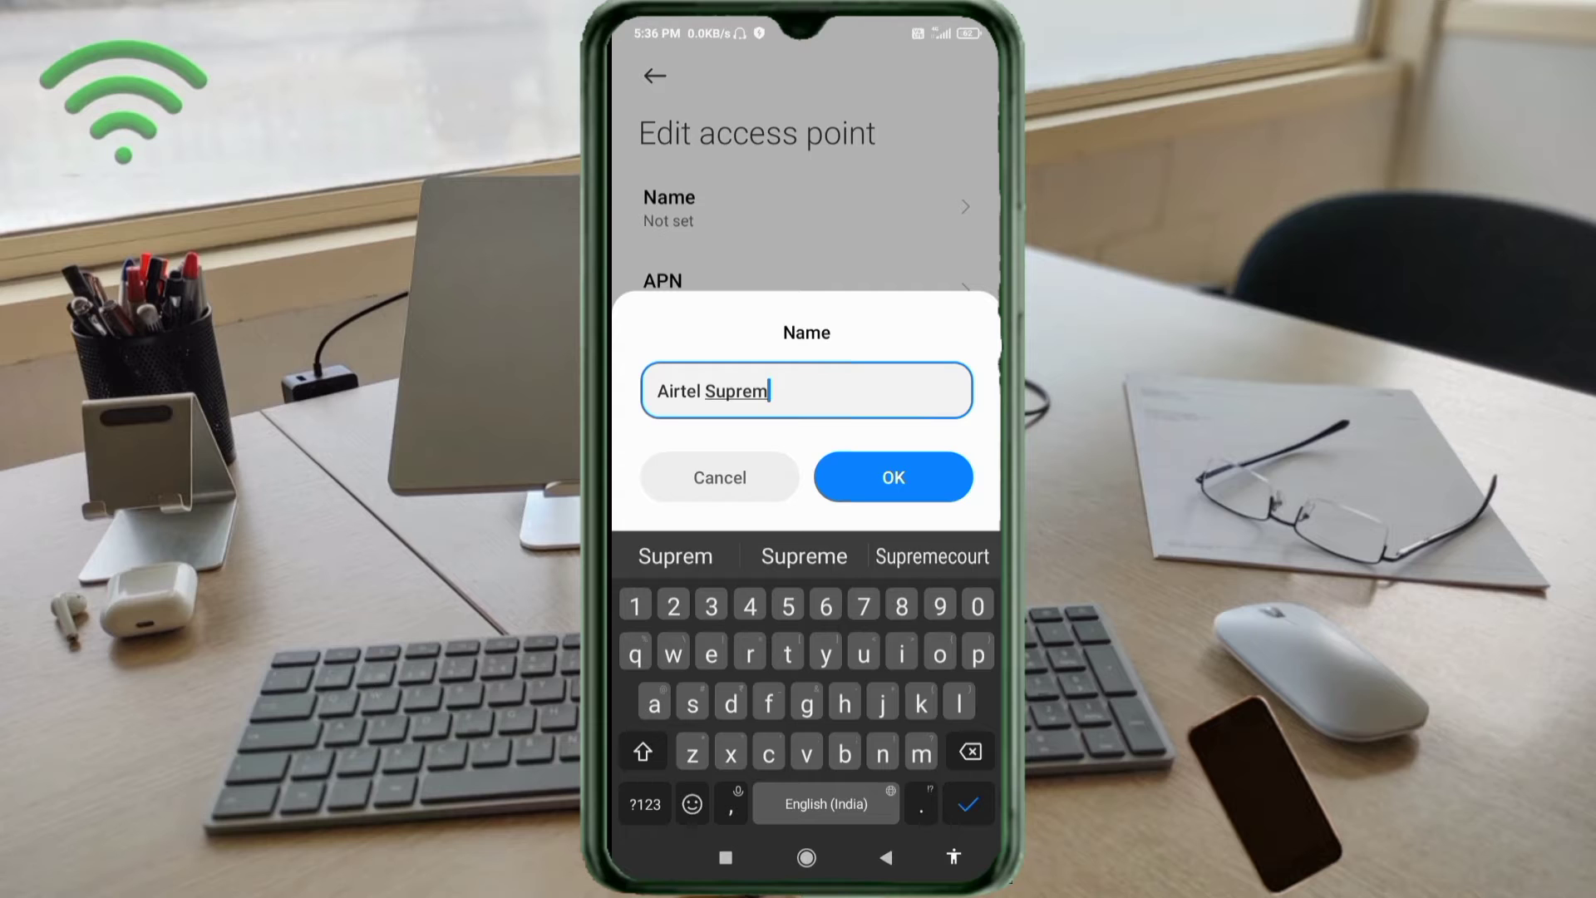
{"action": "type", "text": "e"}
{"action": "left_click", "coordinate": [645, 803]}
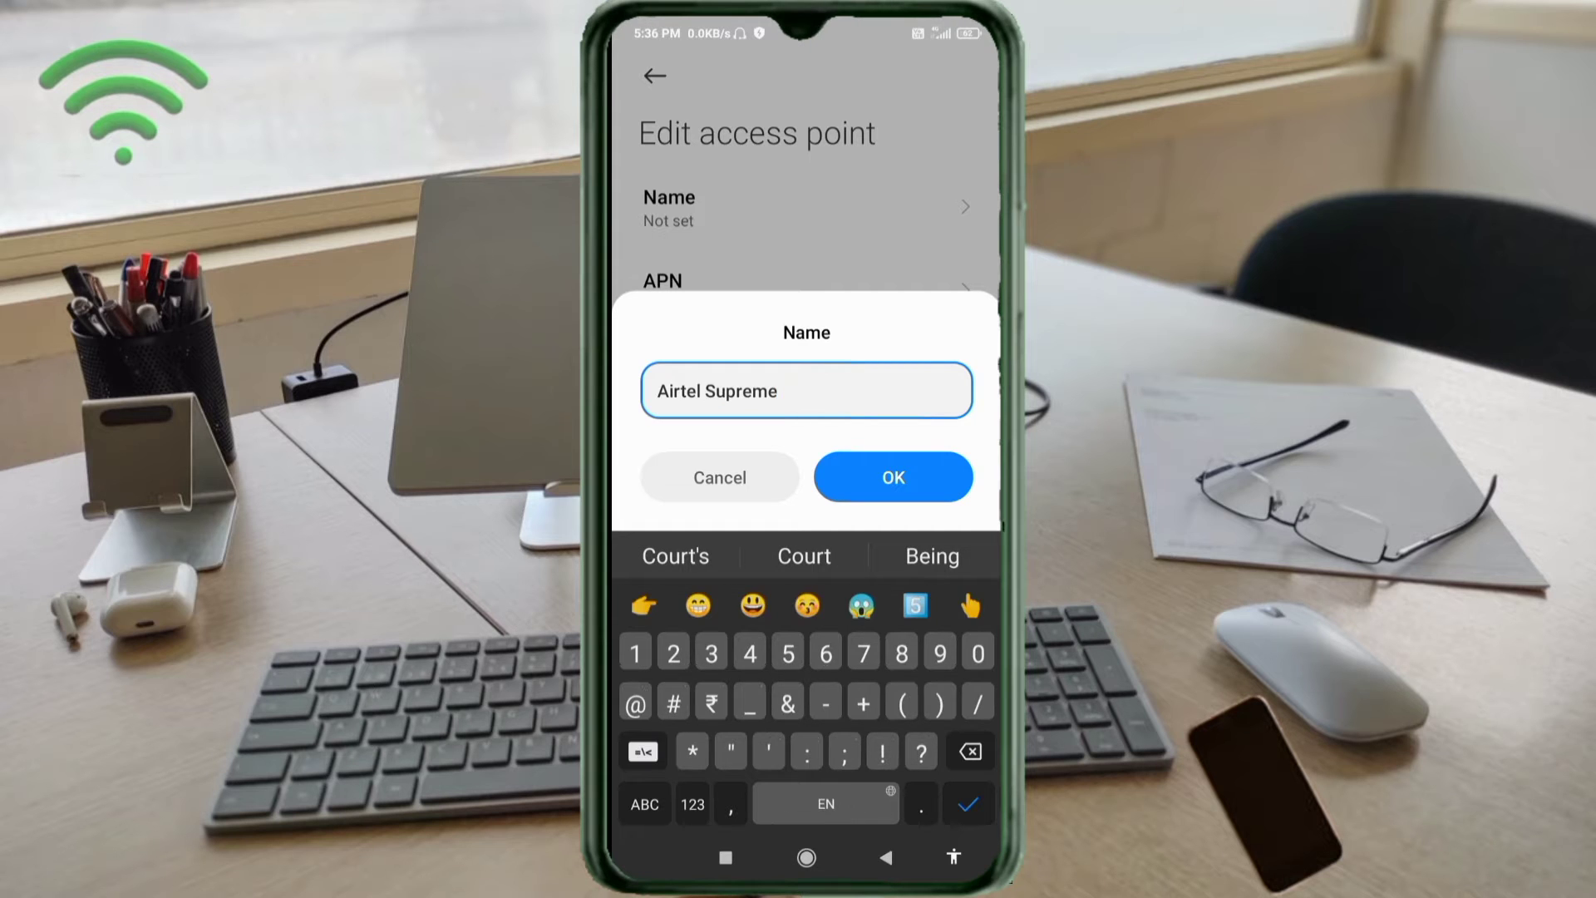
{"action": "type", "text": "4"}
{"action": "left_click", "coordinate": [645, 803]}
{"action": "type", "text": "G"}
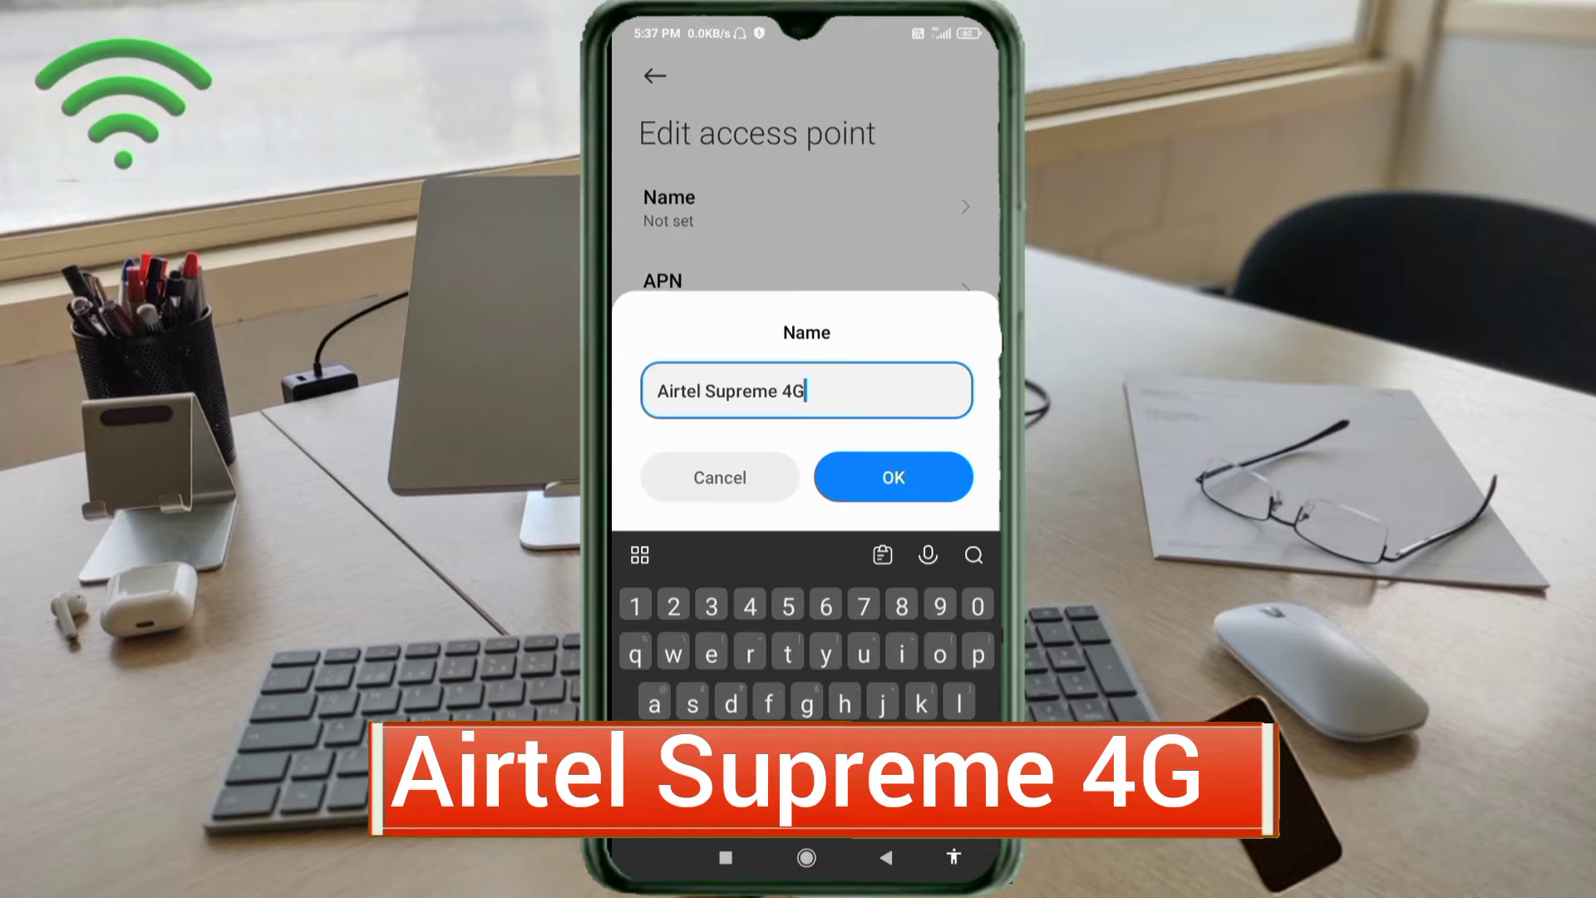
{"action": "left_click", "coordinate": [894, 476]}
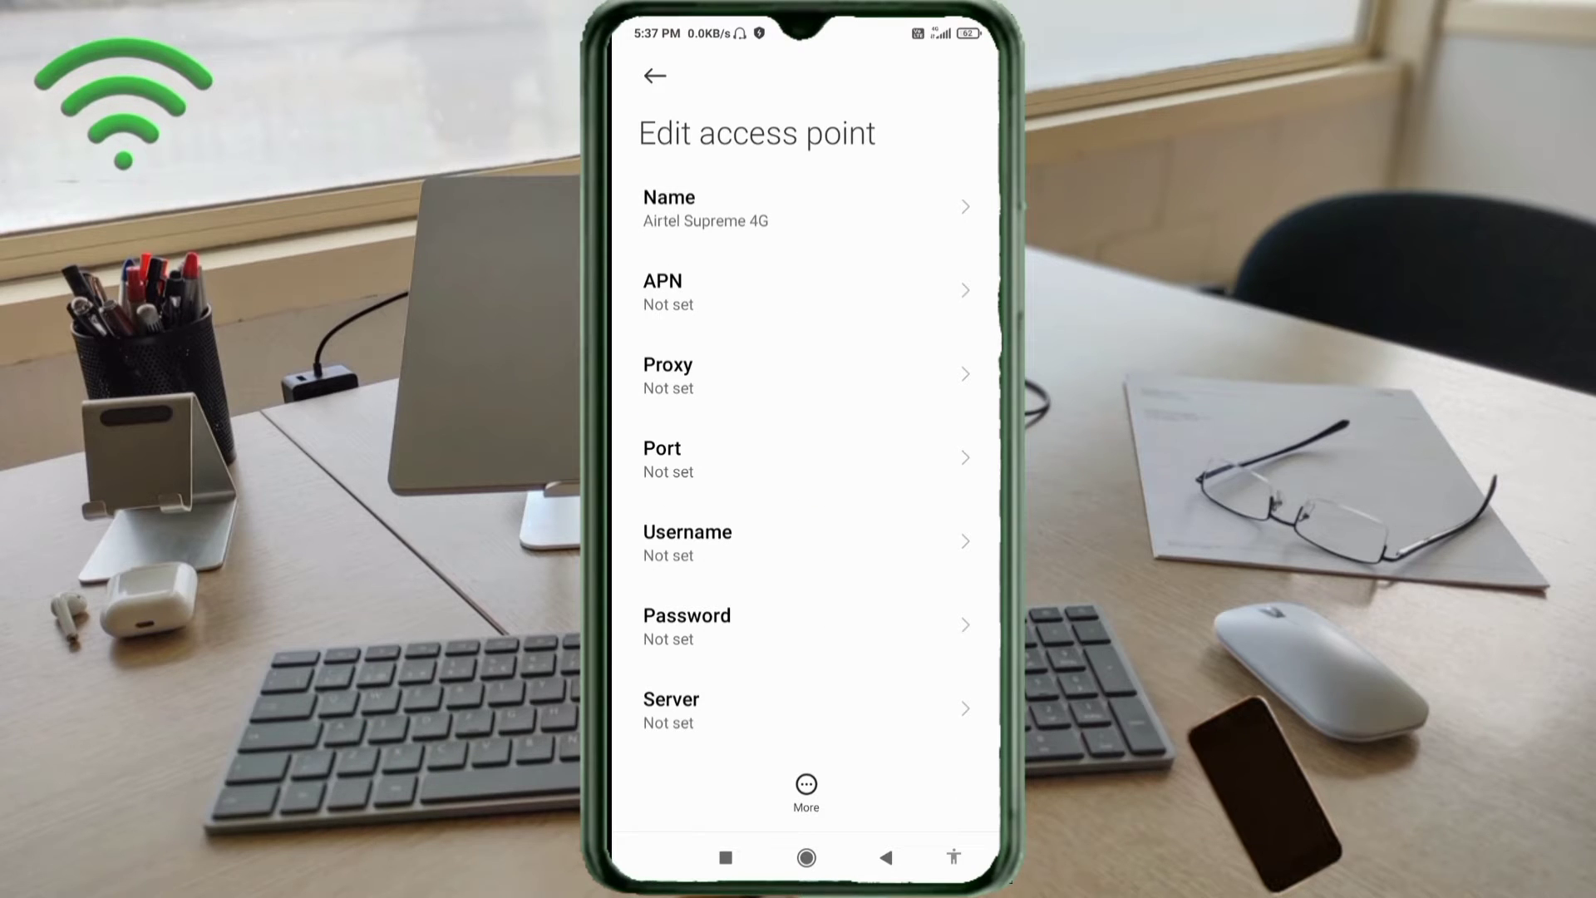
{"action": "left_click", "coordinate": [698, 290]}
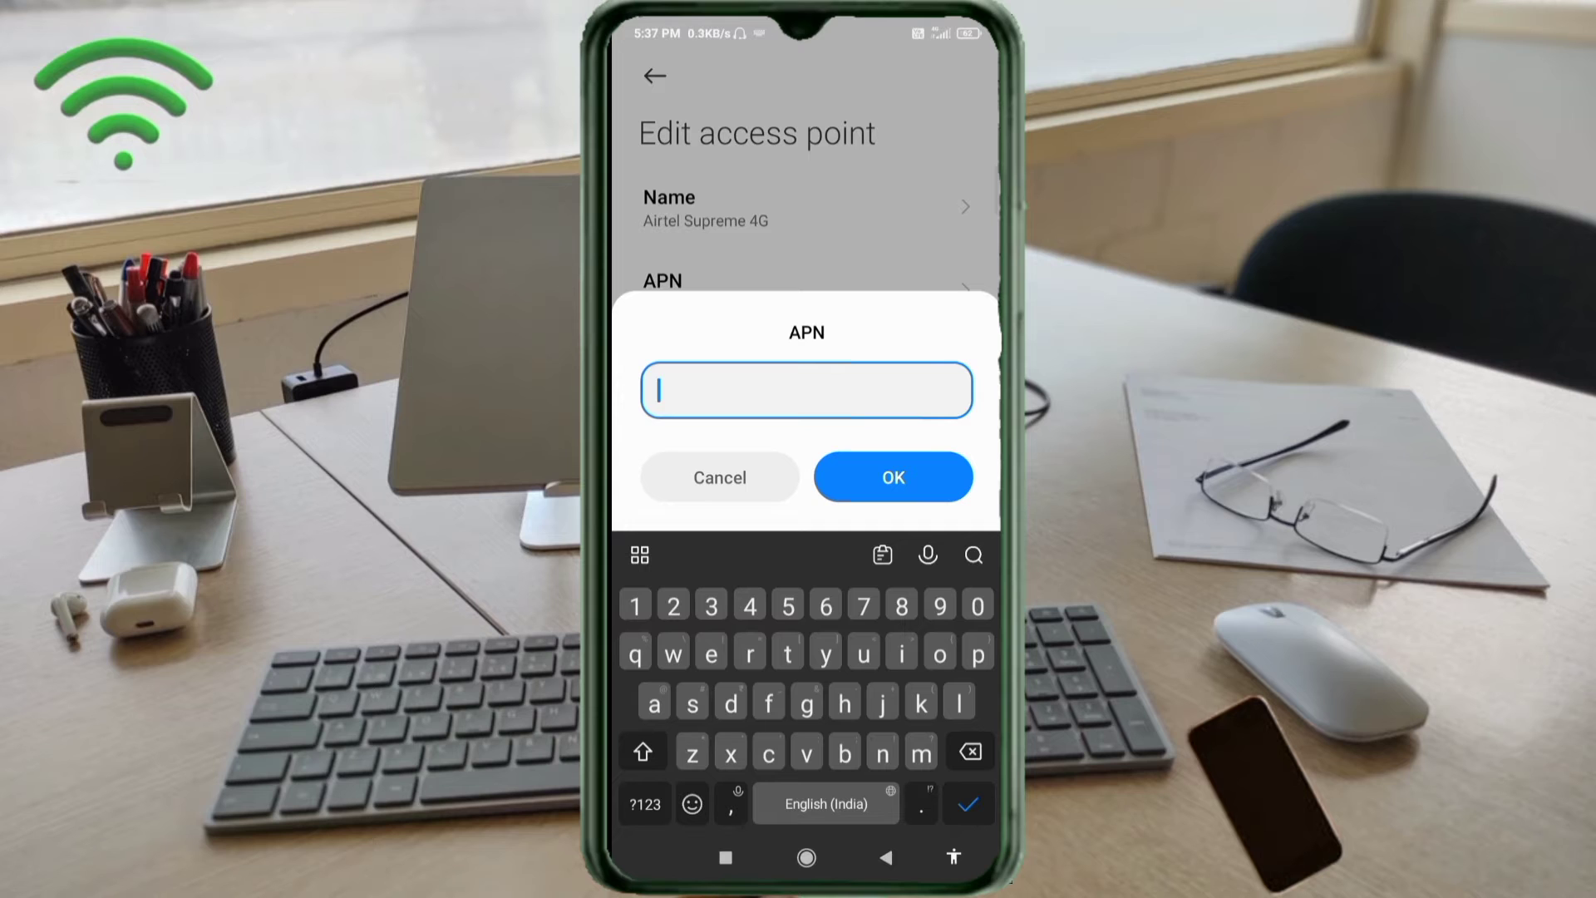
{"action": "type", "text": "www"}
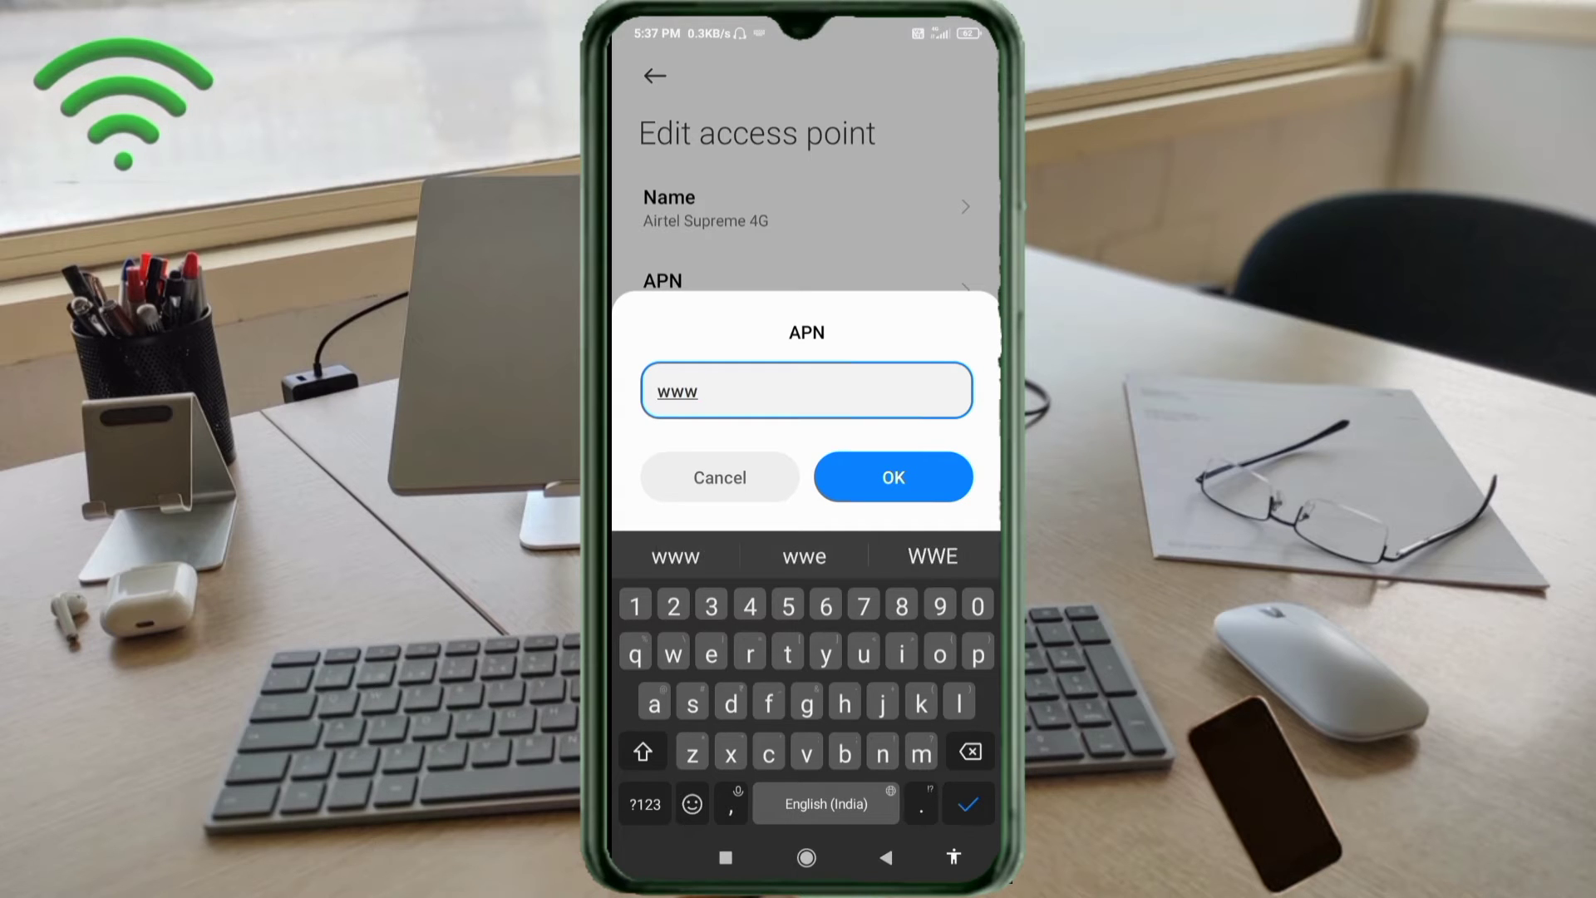
{"action": "type", "text": ".airt"}
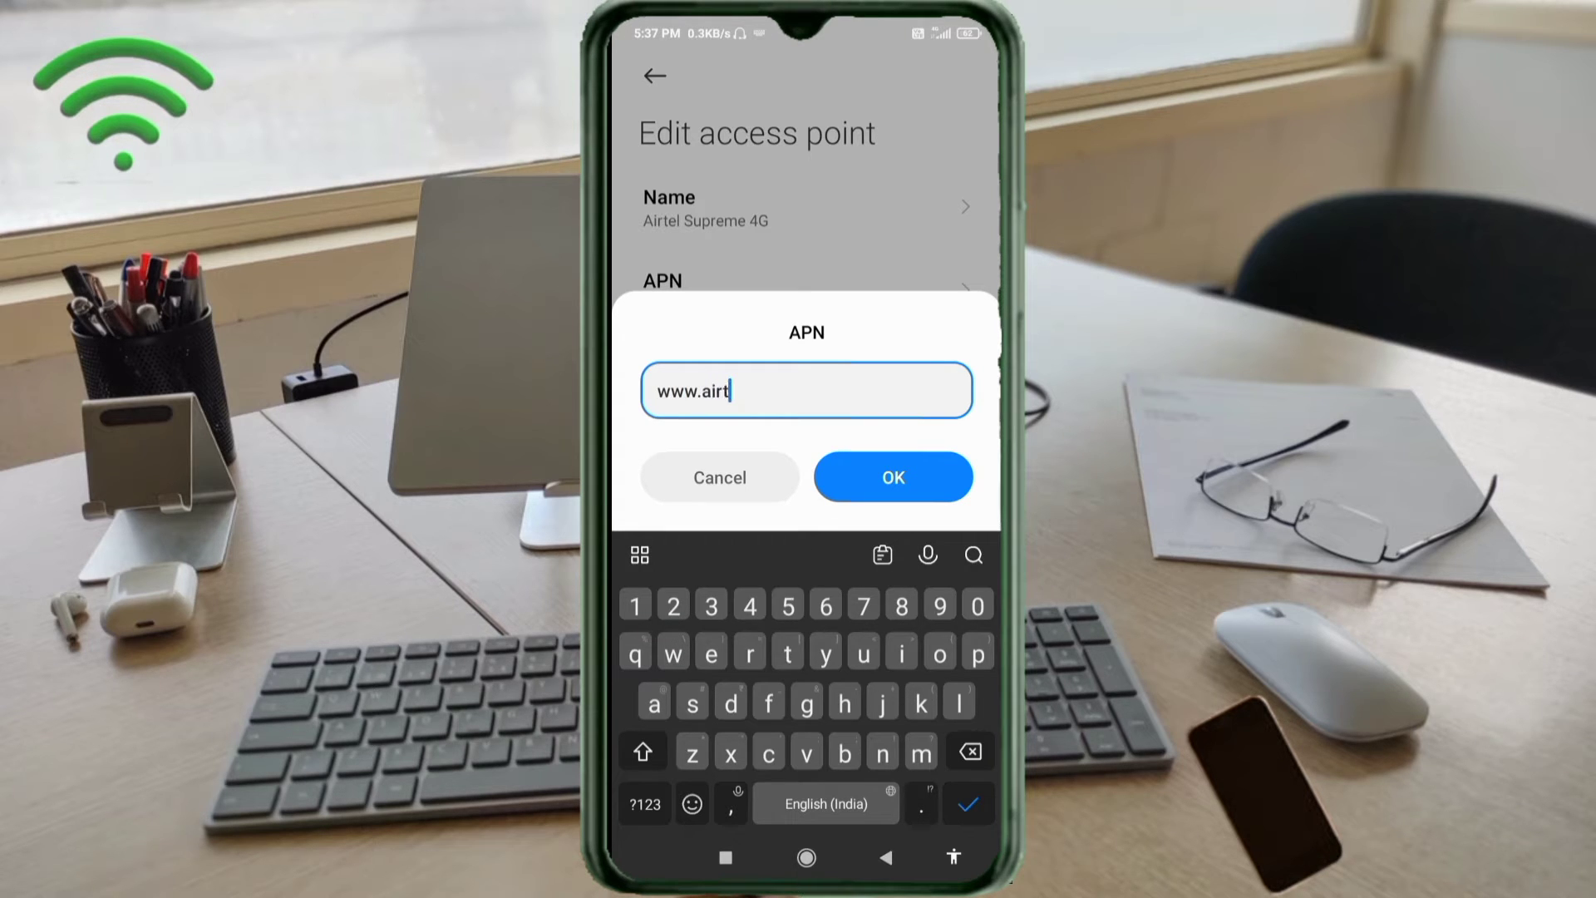
{"action": "type", "text": "elgp"}
{"action": "type", "text": "rs.c"}
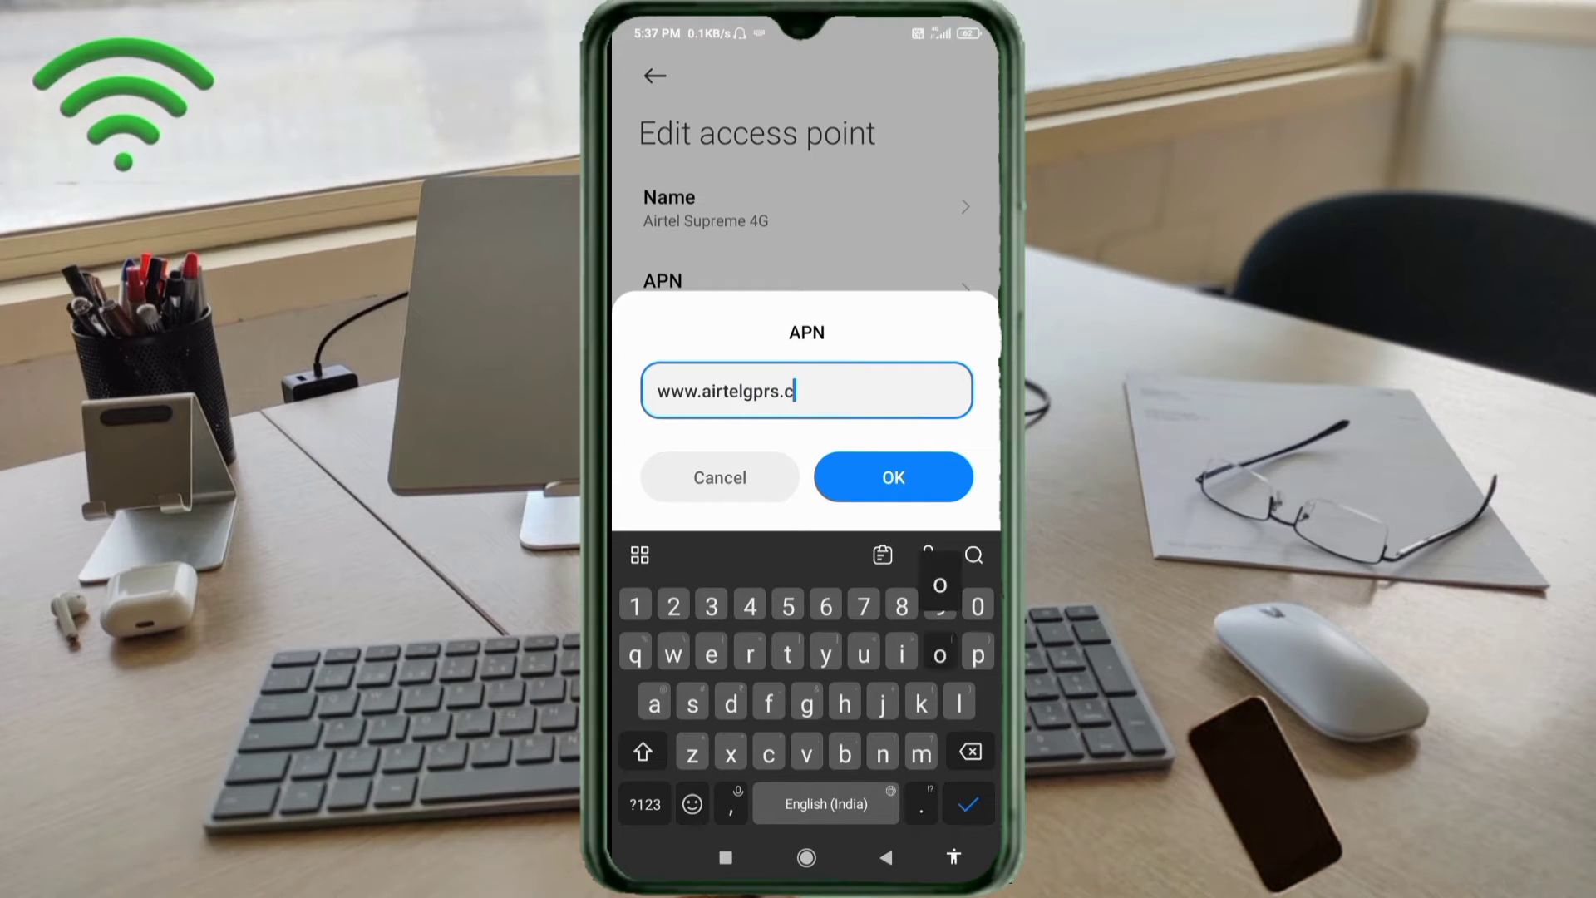
{"action": "type", "text": "om"}
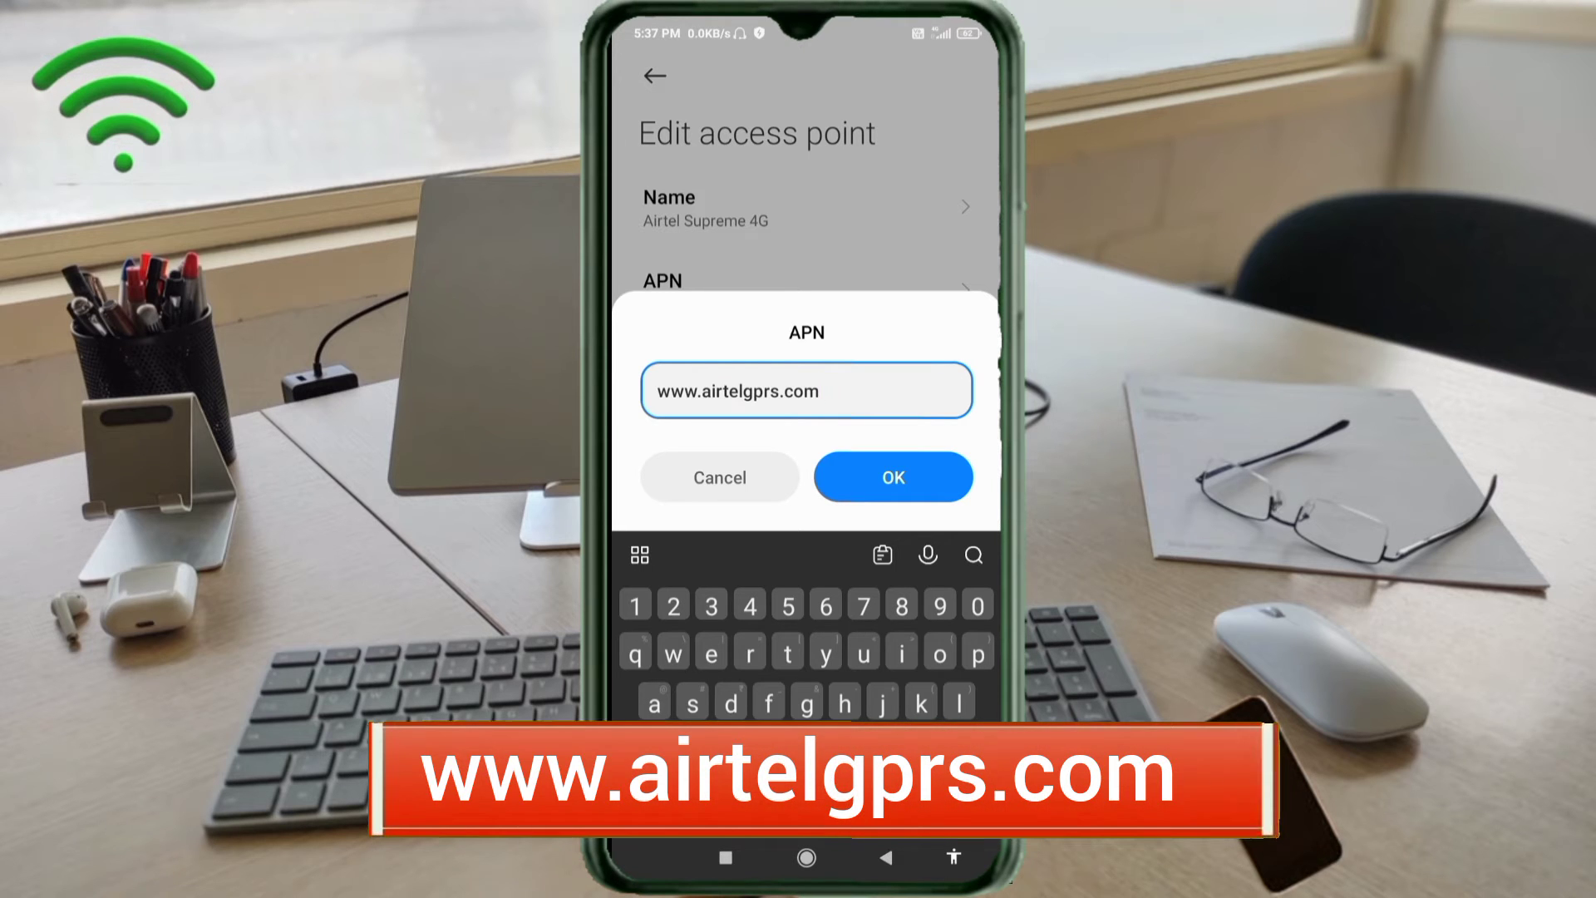
{"action": "left_click", "coordinate": [893, 477]}
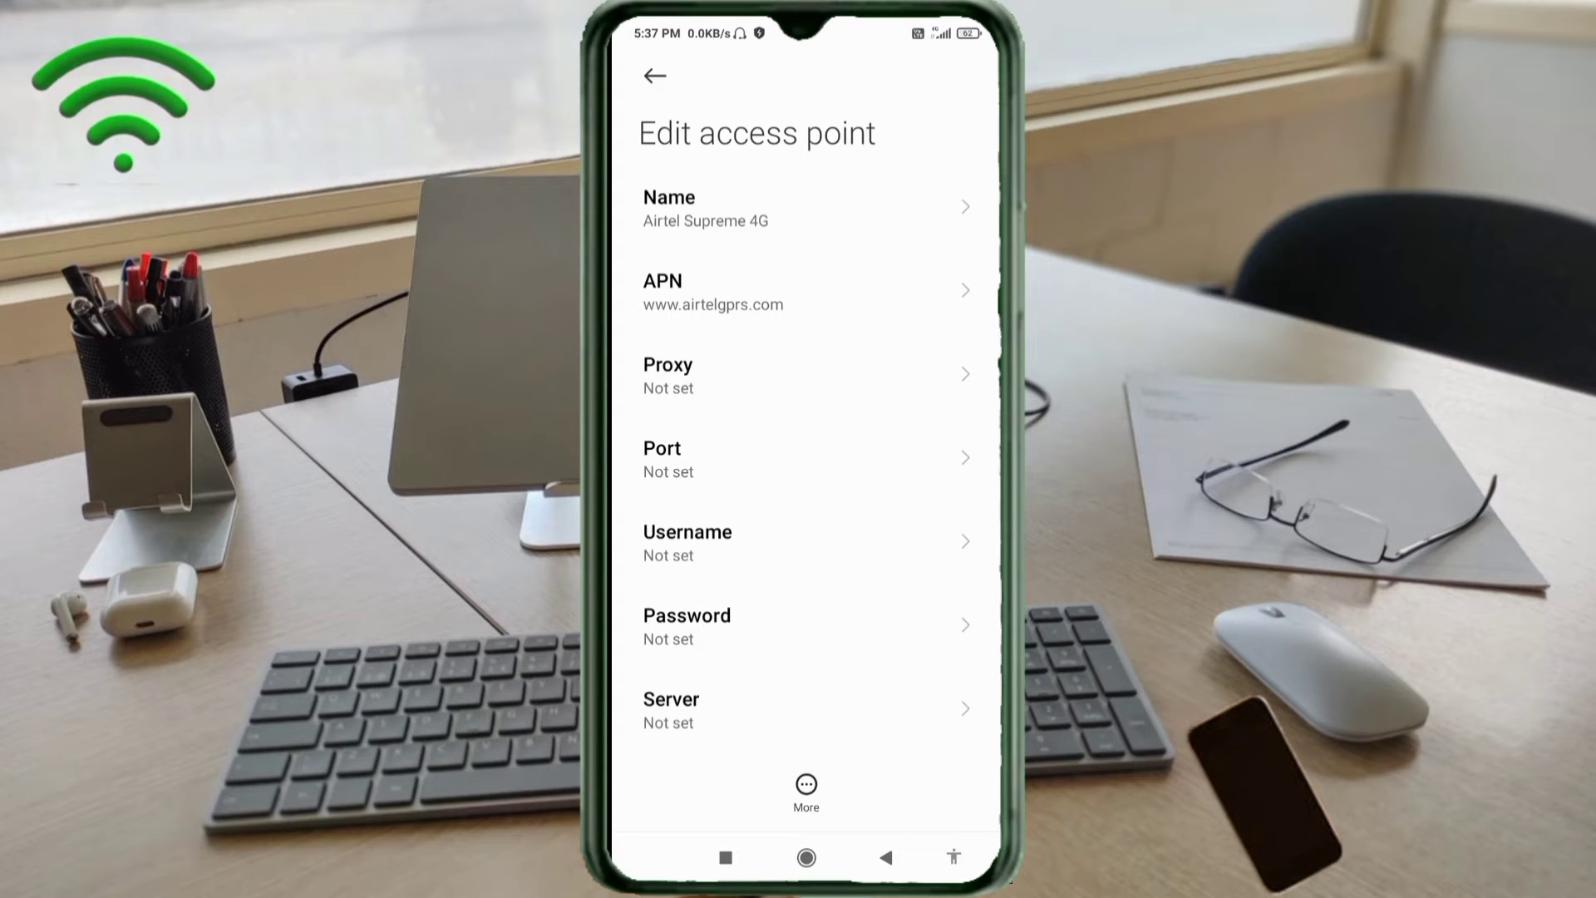
Step: Type 'SpeedBot.Supreme4G' into the Username field, correcting mistyped letters
{"action": "left_click", "coordinate": [749, 541]}
{"action": "type", "text": "S"}
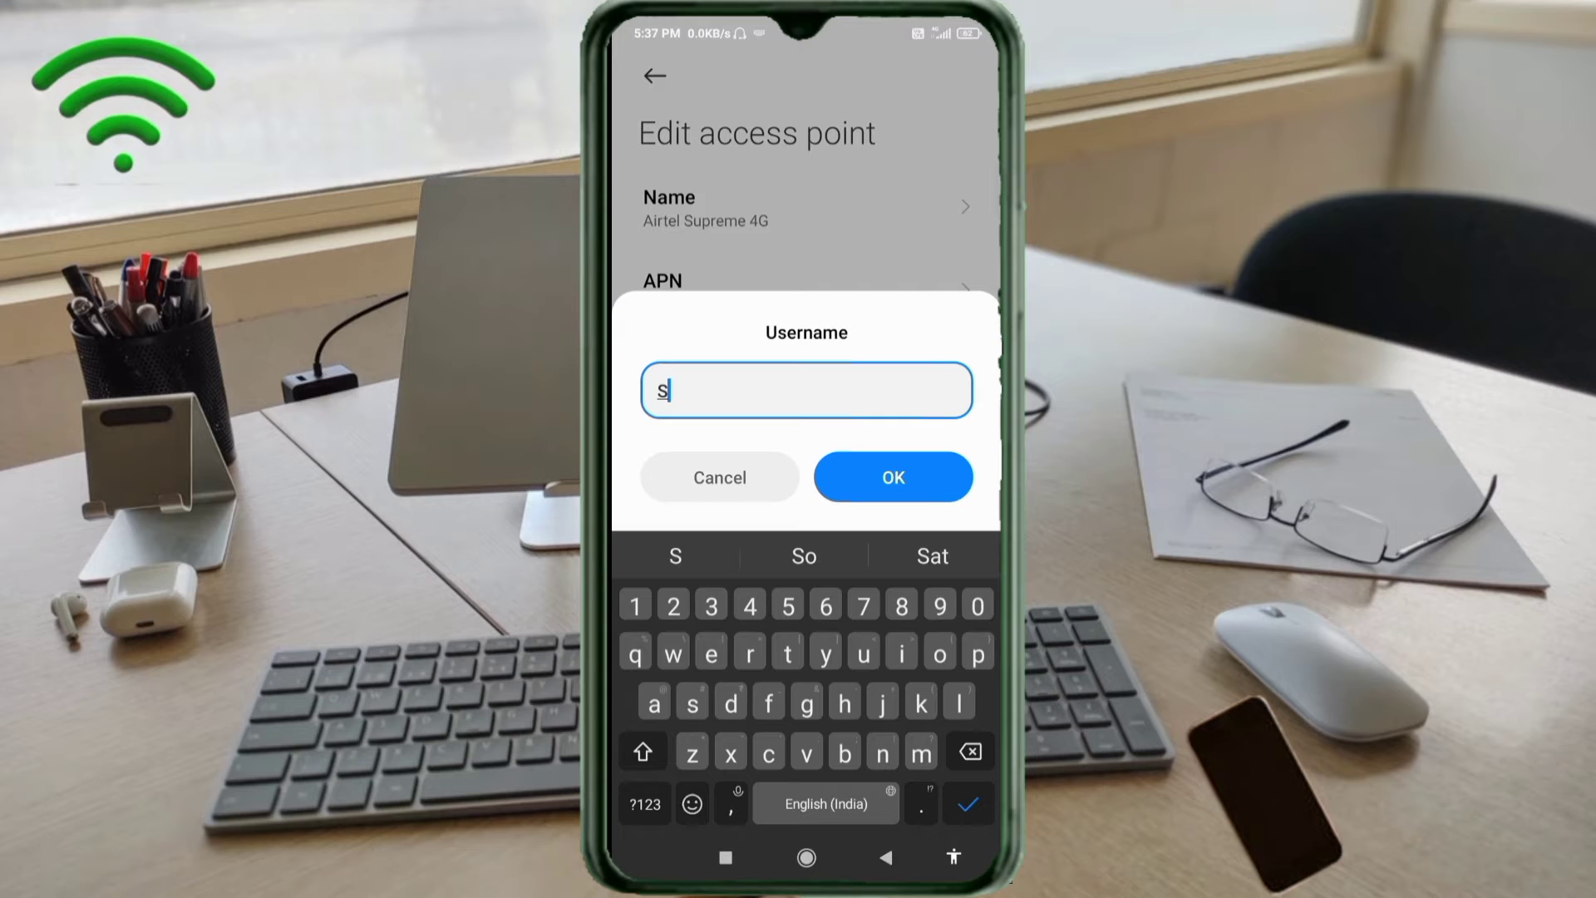
{"action": "type", "text": "peed"}
{"action": "key", "text": "shift"}
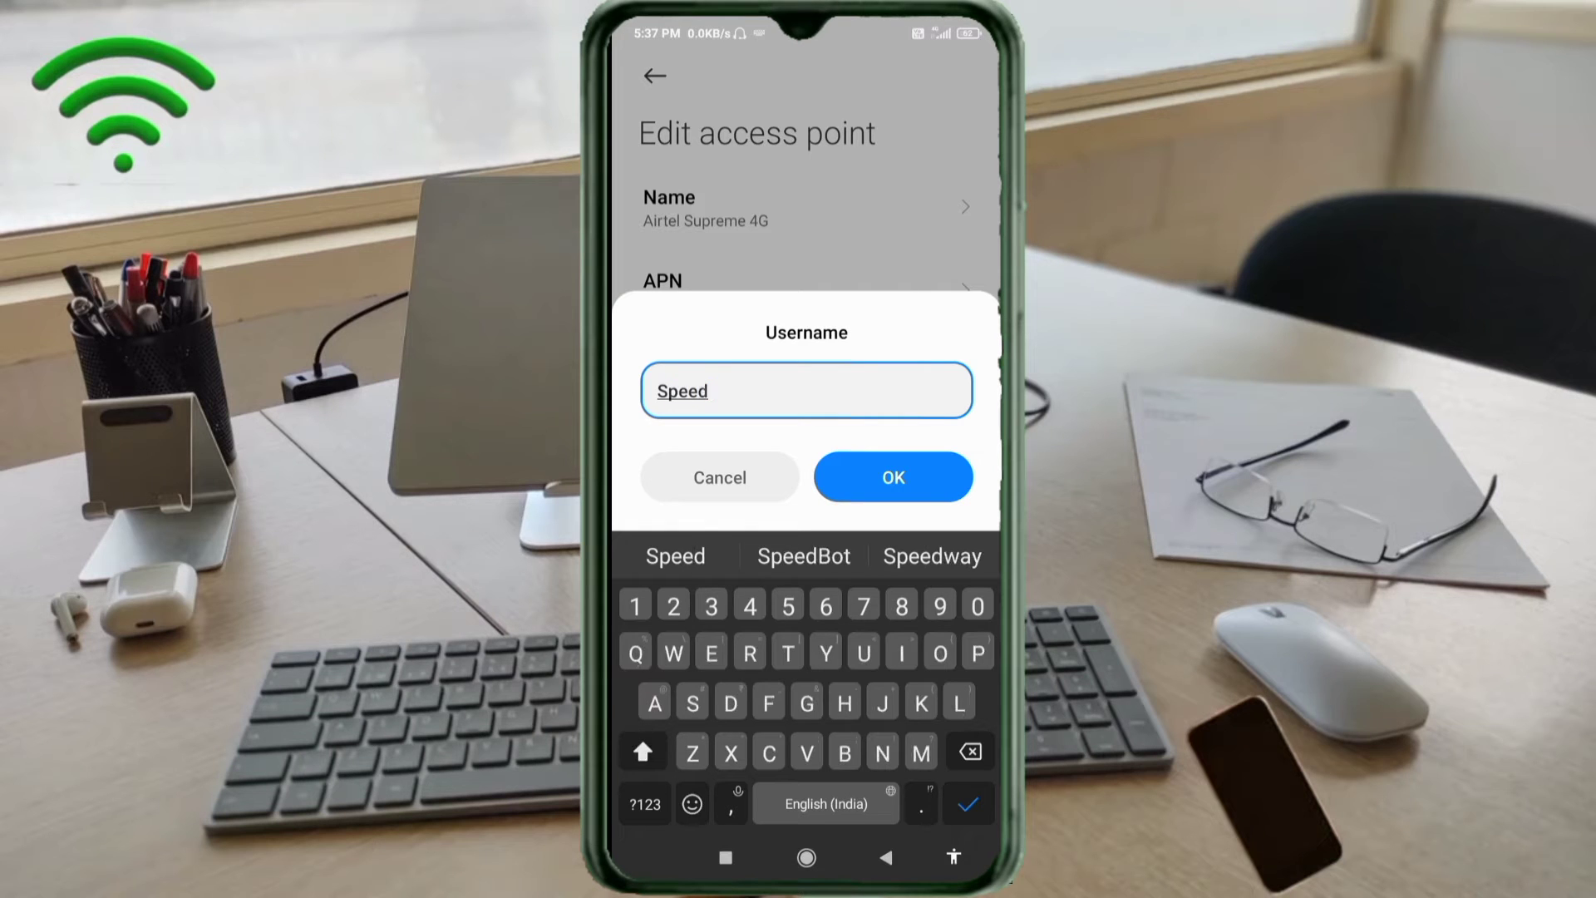
{"action": "type", "text": "N"}
{"action": "key", "text": "BackSpace"}
{"action": "type", "text": "N"}
{"action": "key", "text": "BackSpace"}
{"action": "type", "text": "B"}
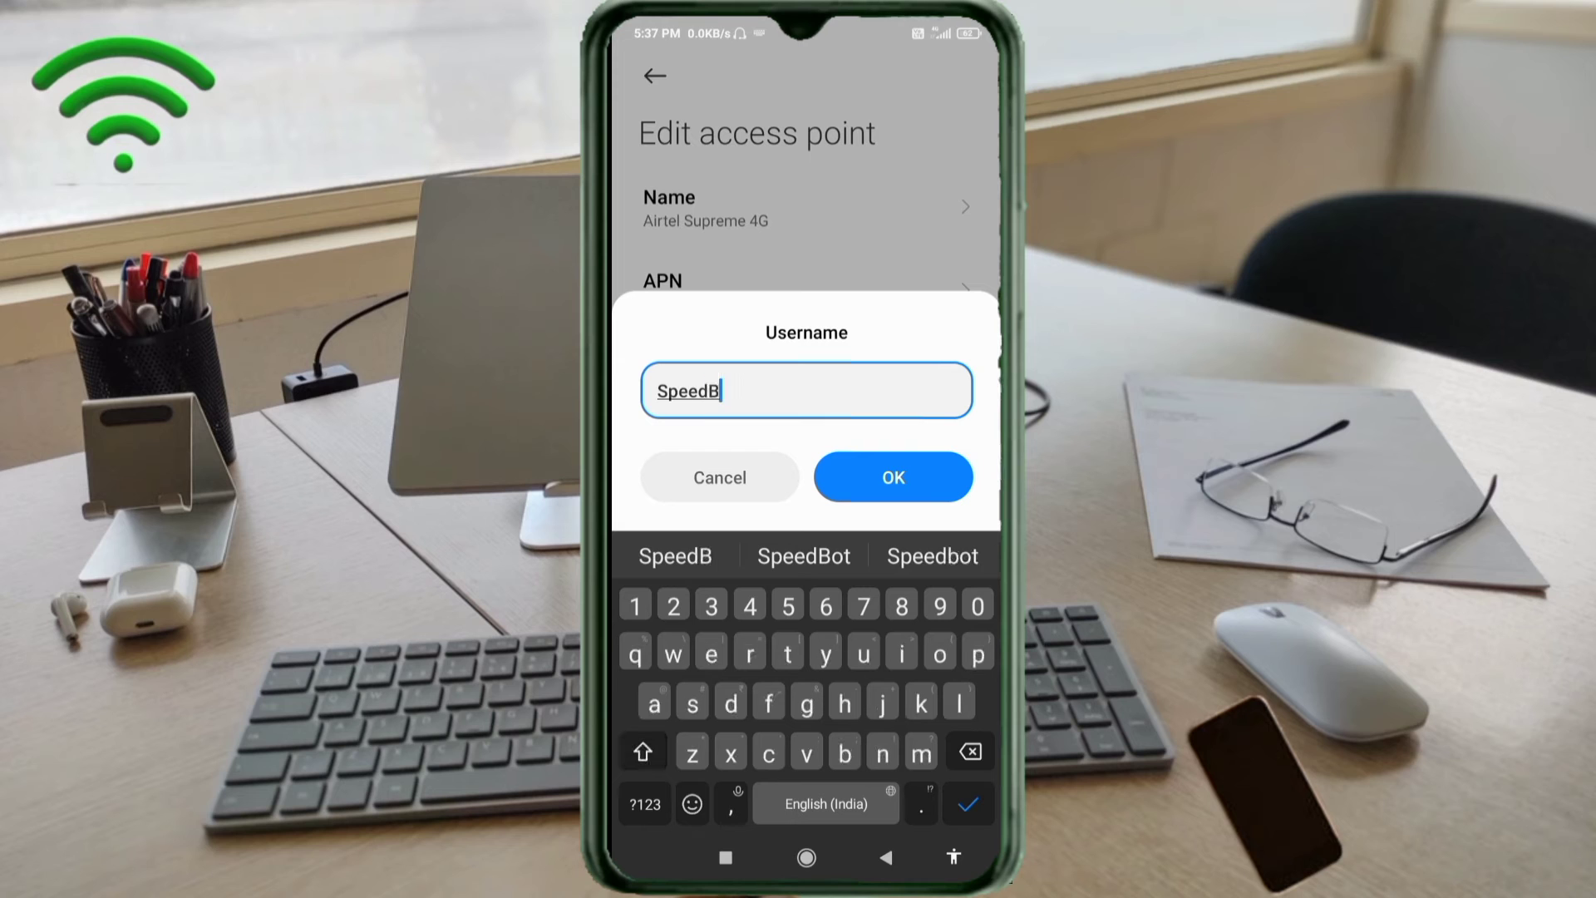
{"action": "type", "text": "ot. "}
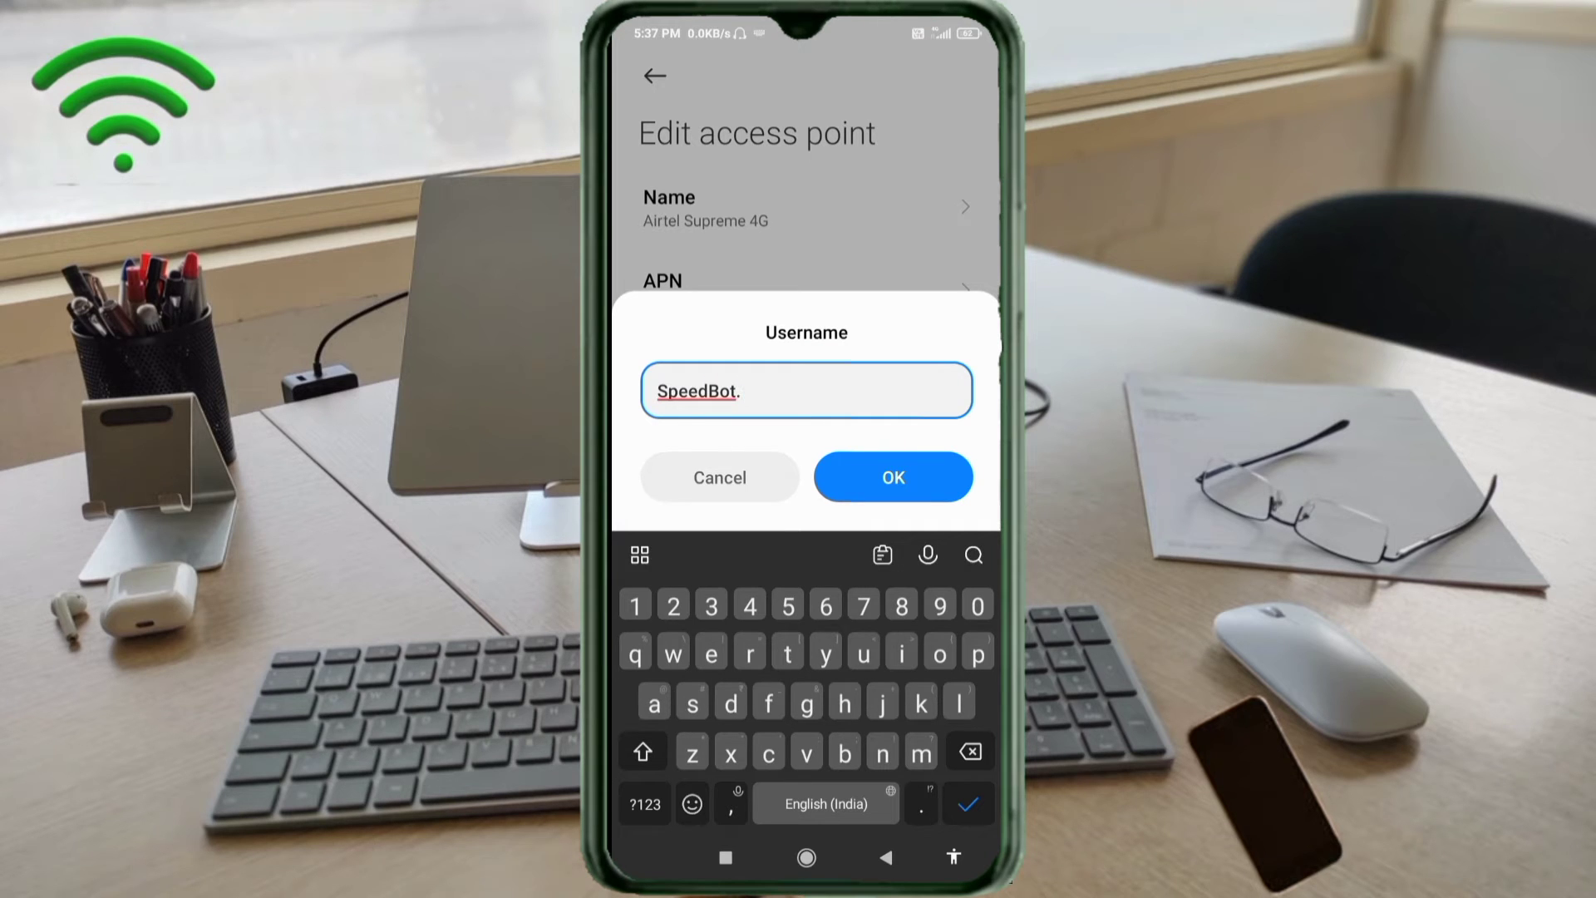
{"action": "type", "text": "Sup"}
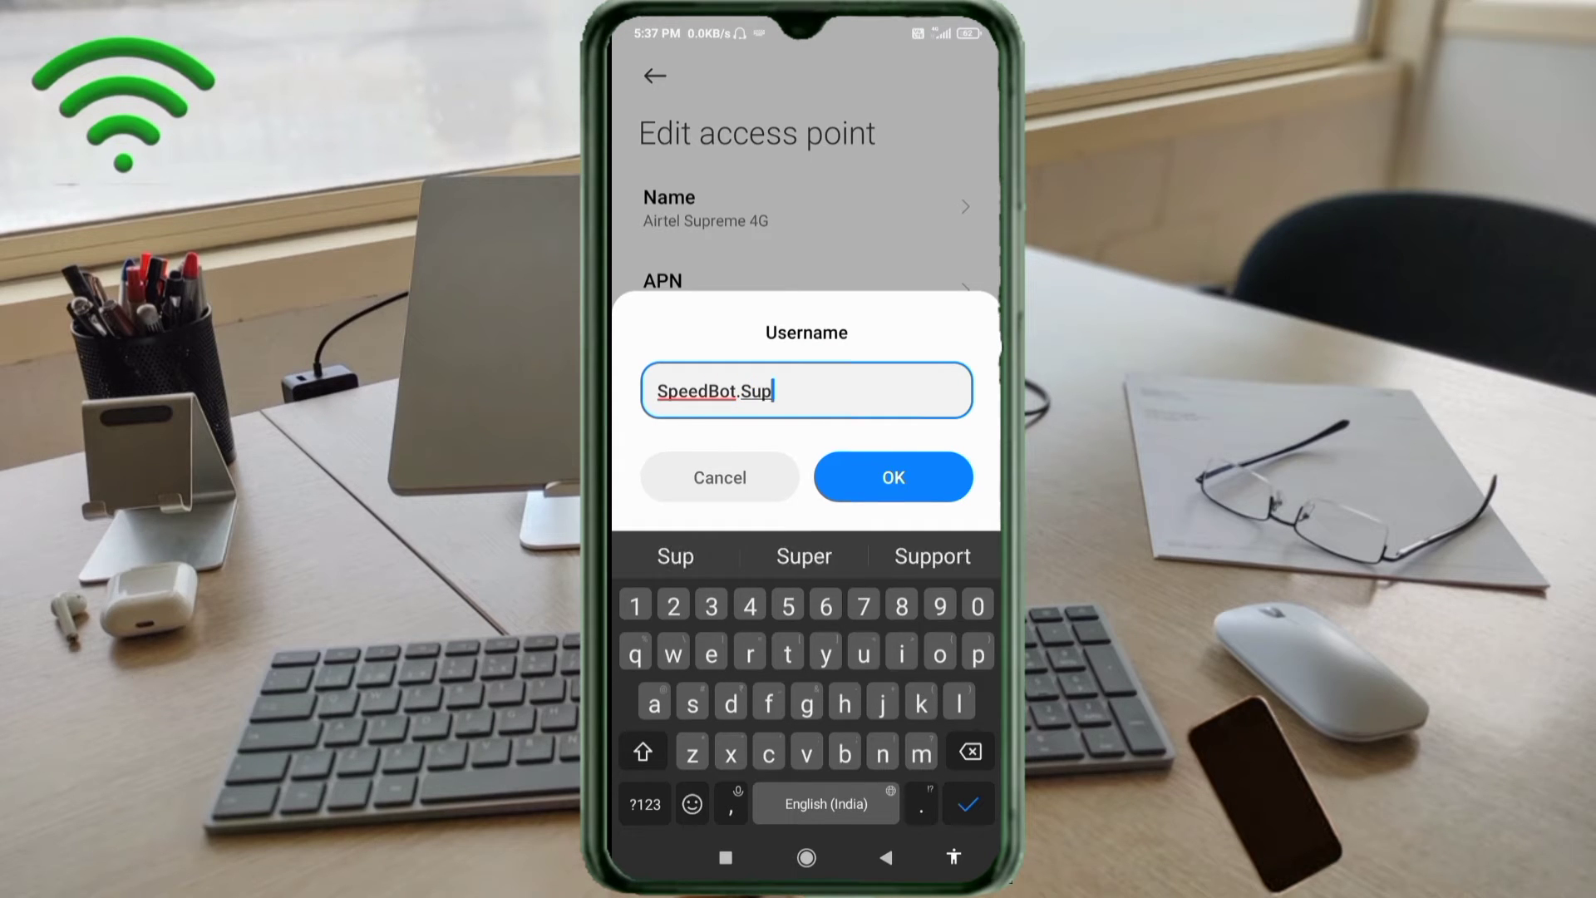
{"action": "type", "text": "reme"}
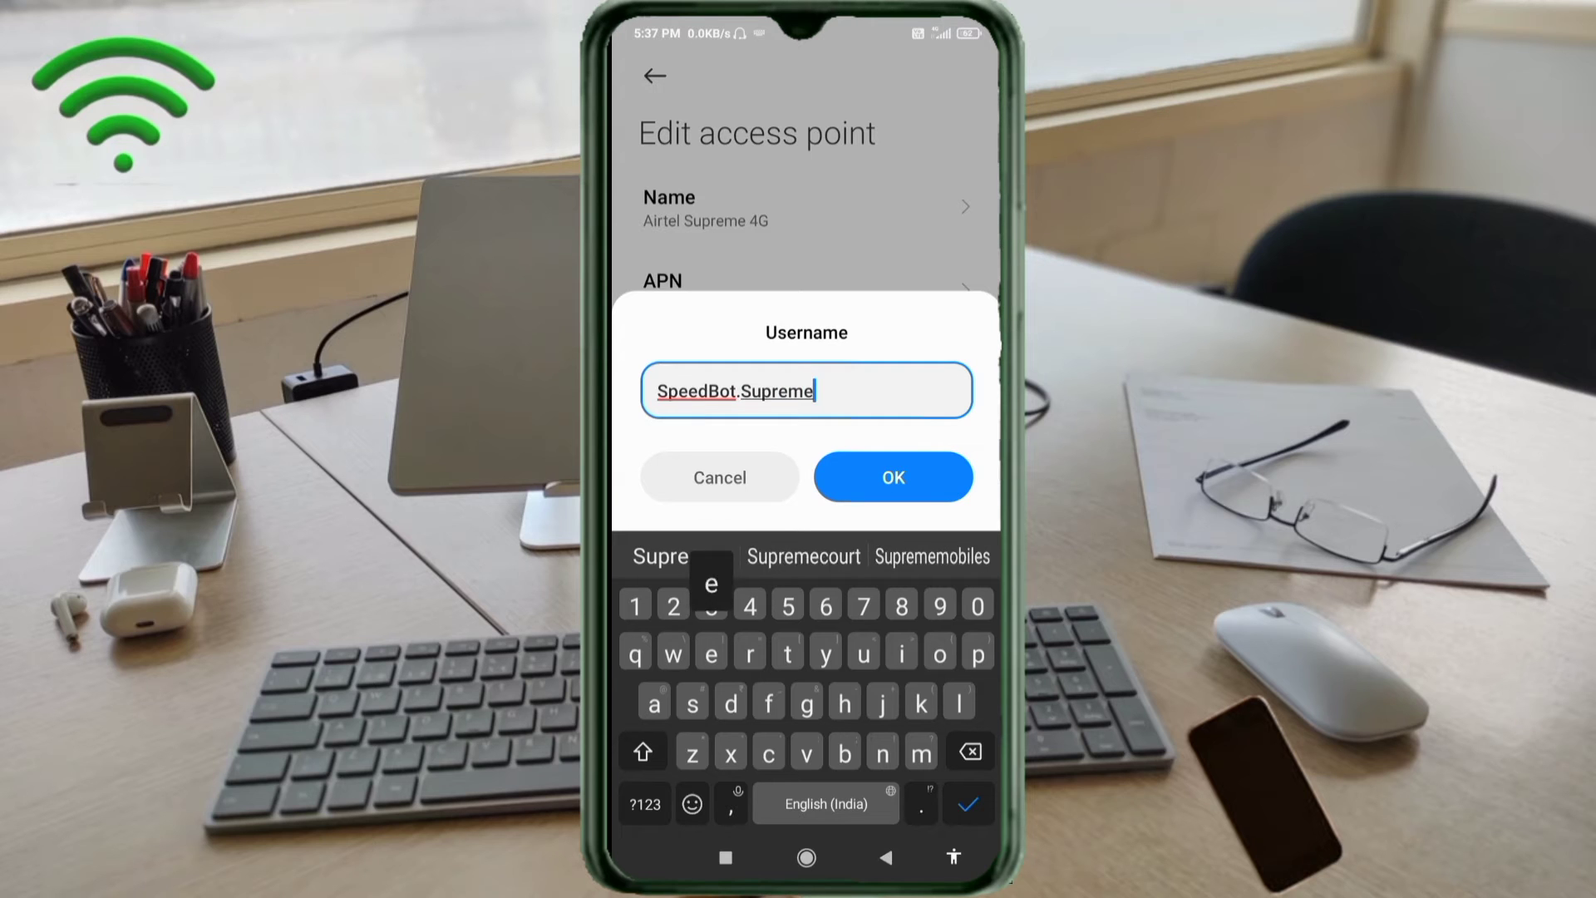
{"action": "type", "text": "4G"}
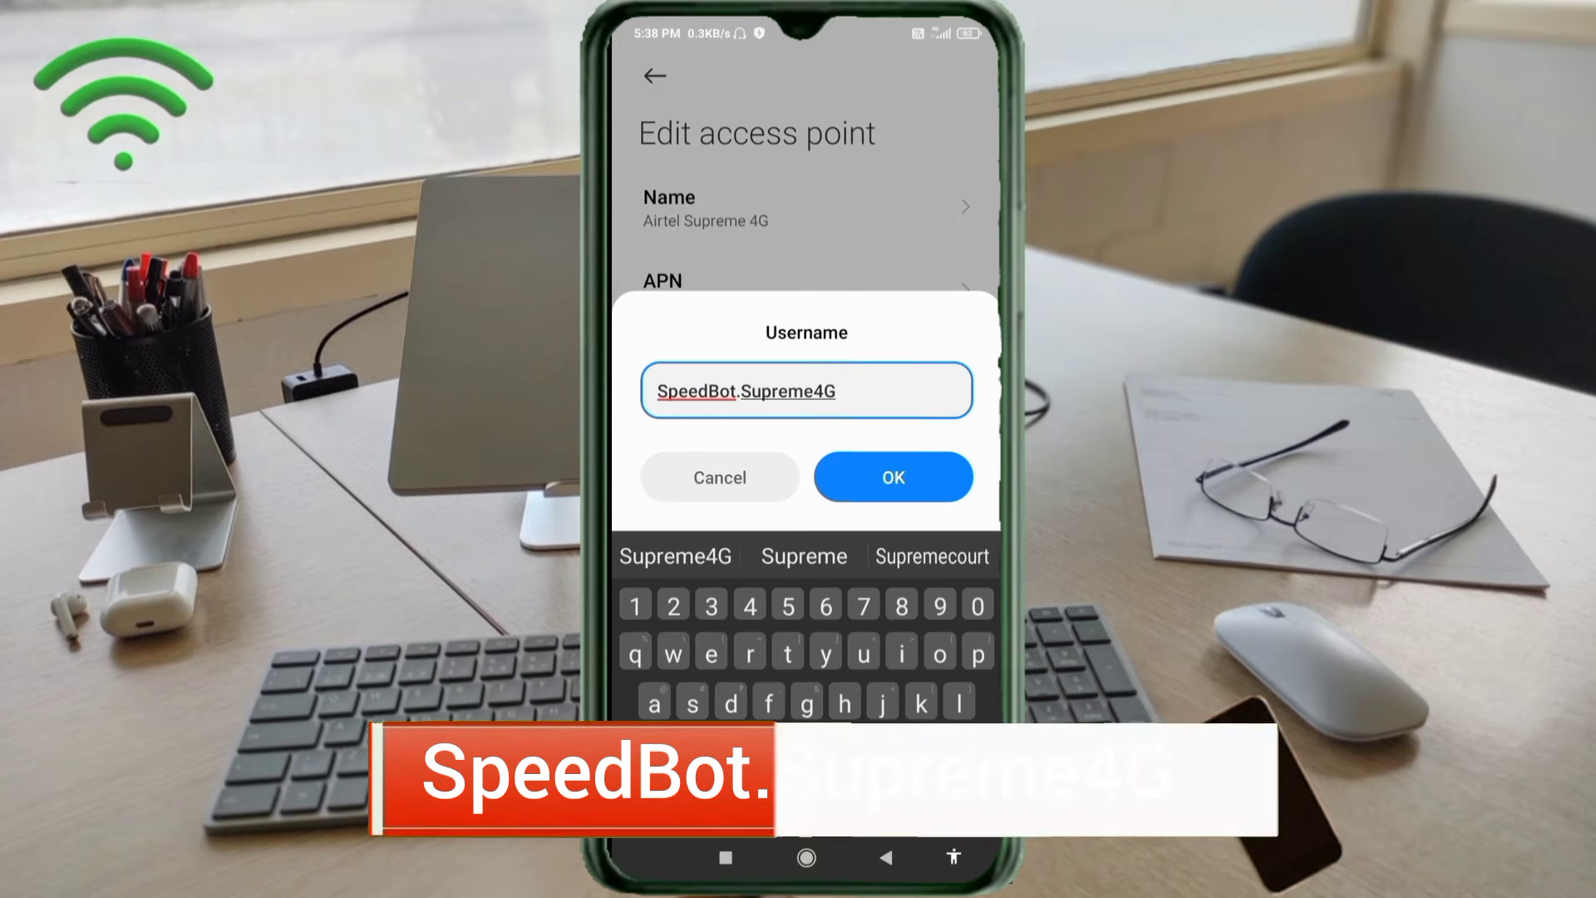
{"action": "left_click", "coordinate": [894, 476]}
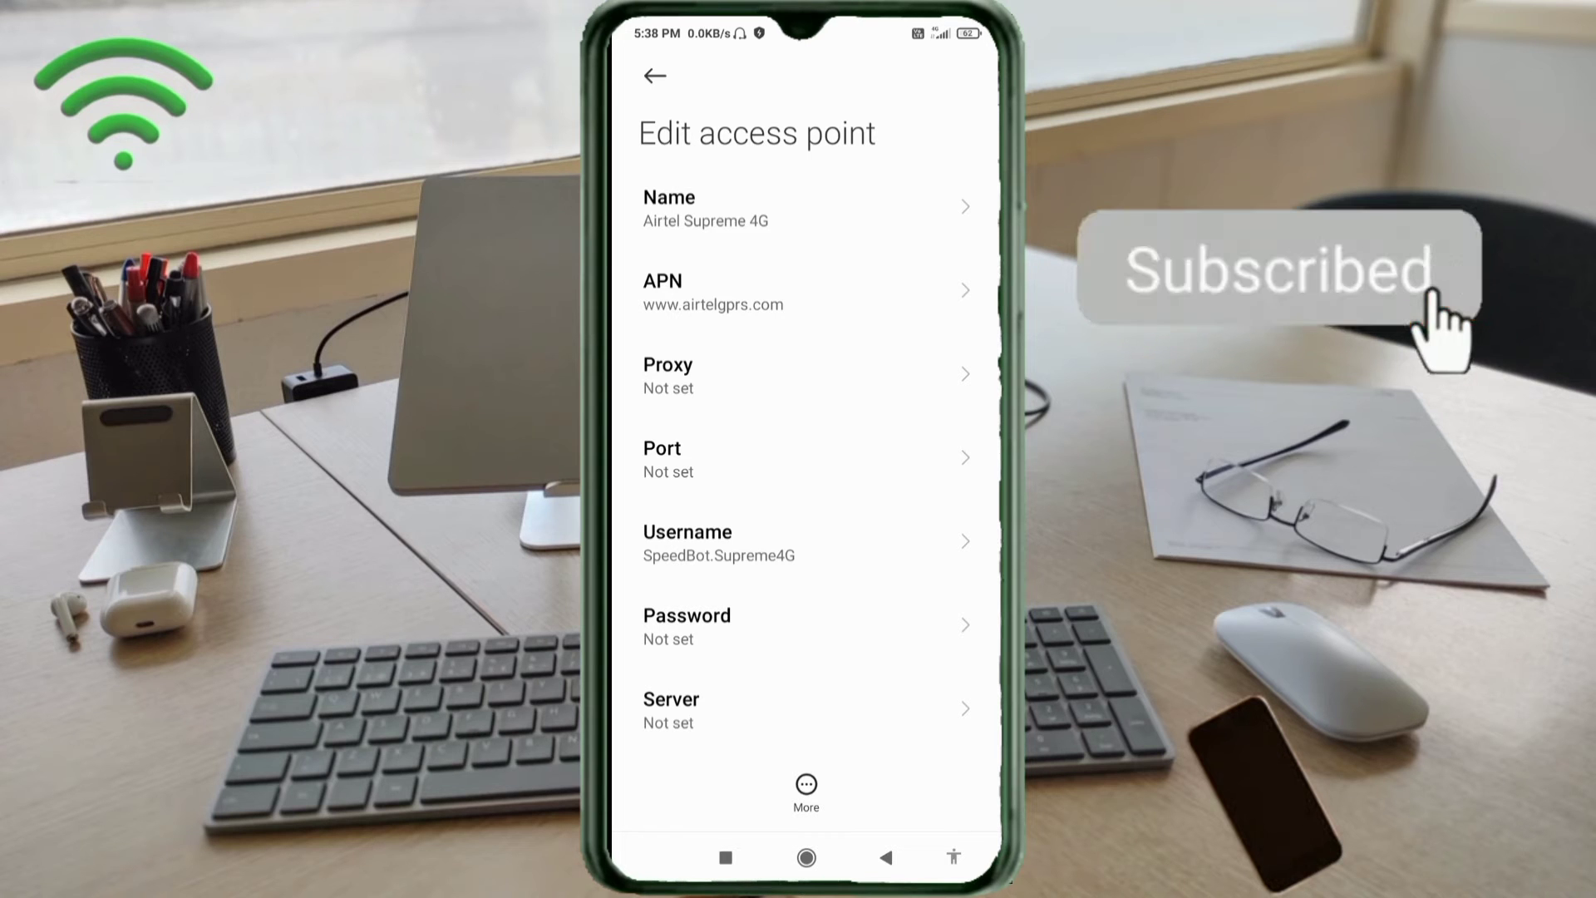
{"action": "scroll", "coordinate": [807, 437], "scroll_direction": "down", "scroll_amount": 5}
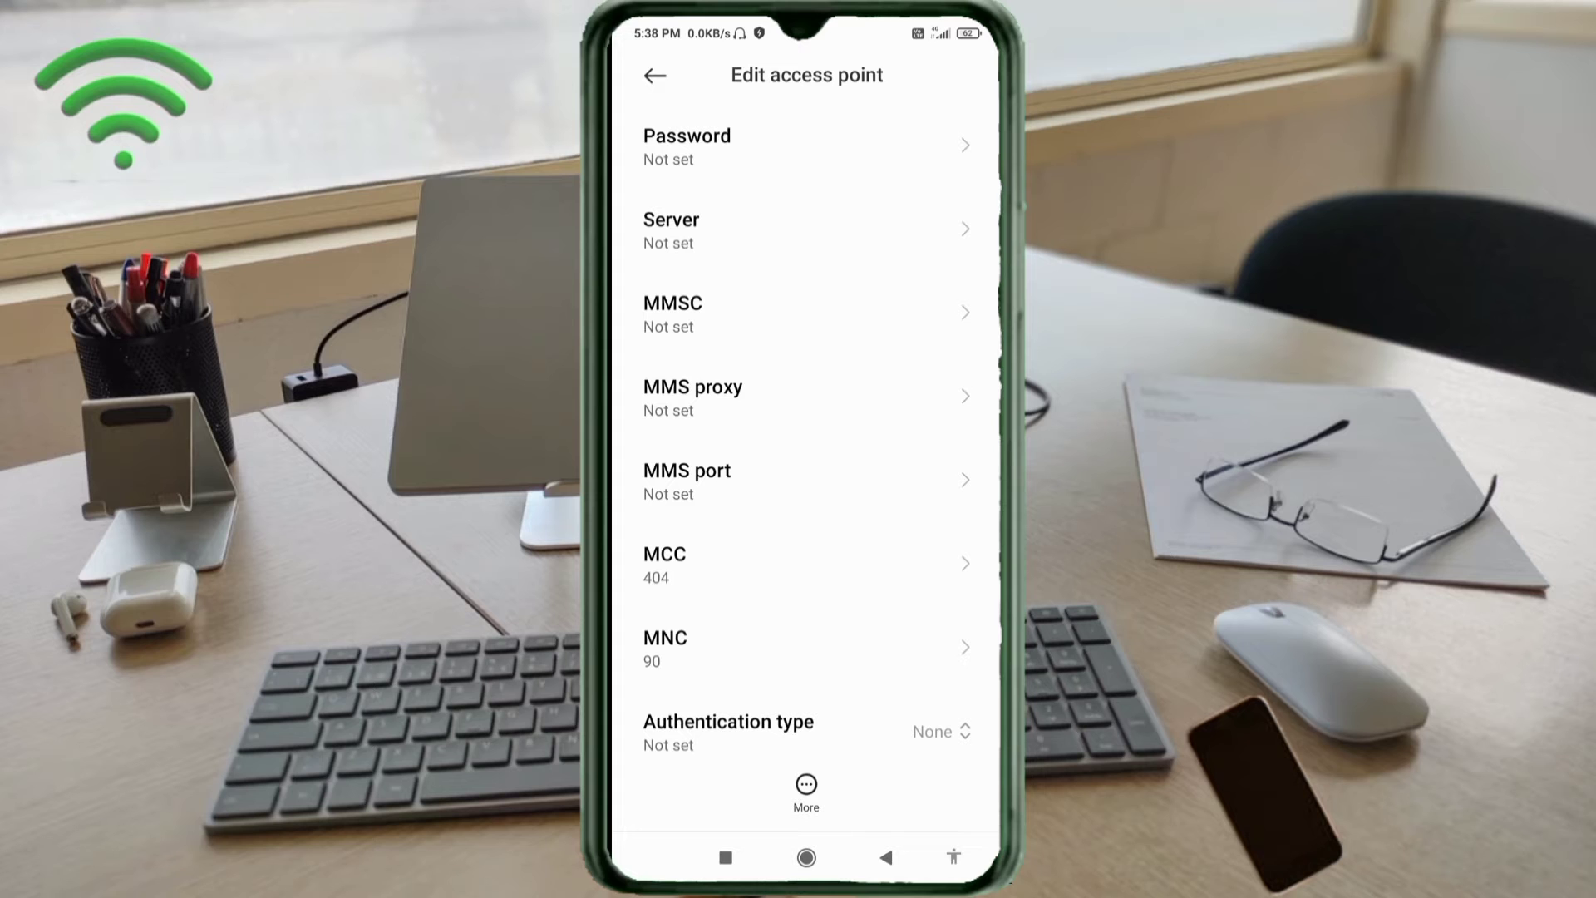
{"action": "left_click", "coordinate": [805, 230]}
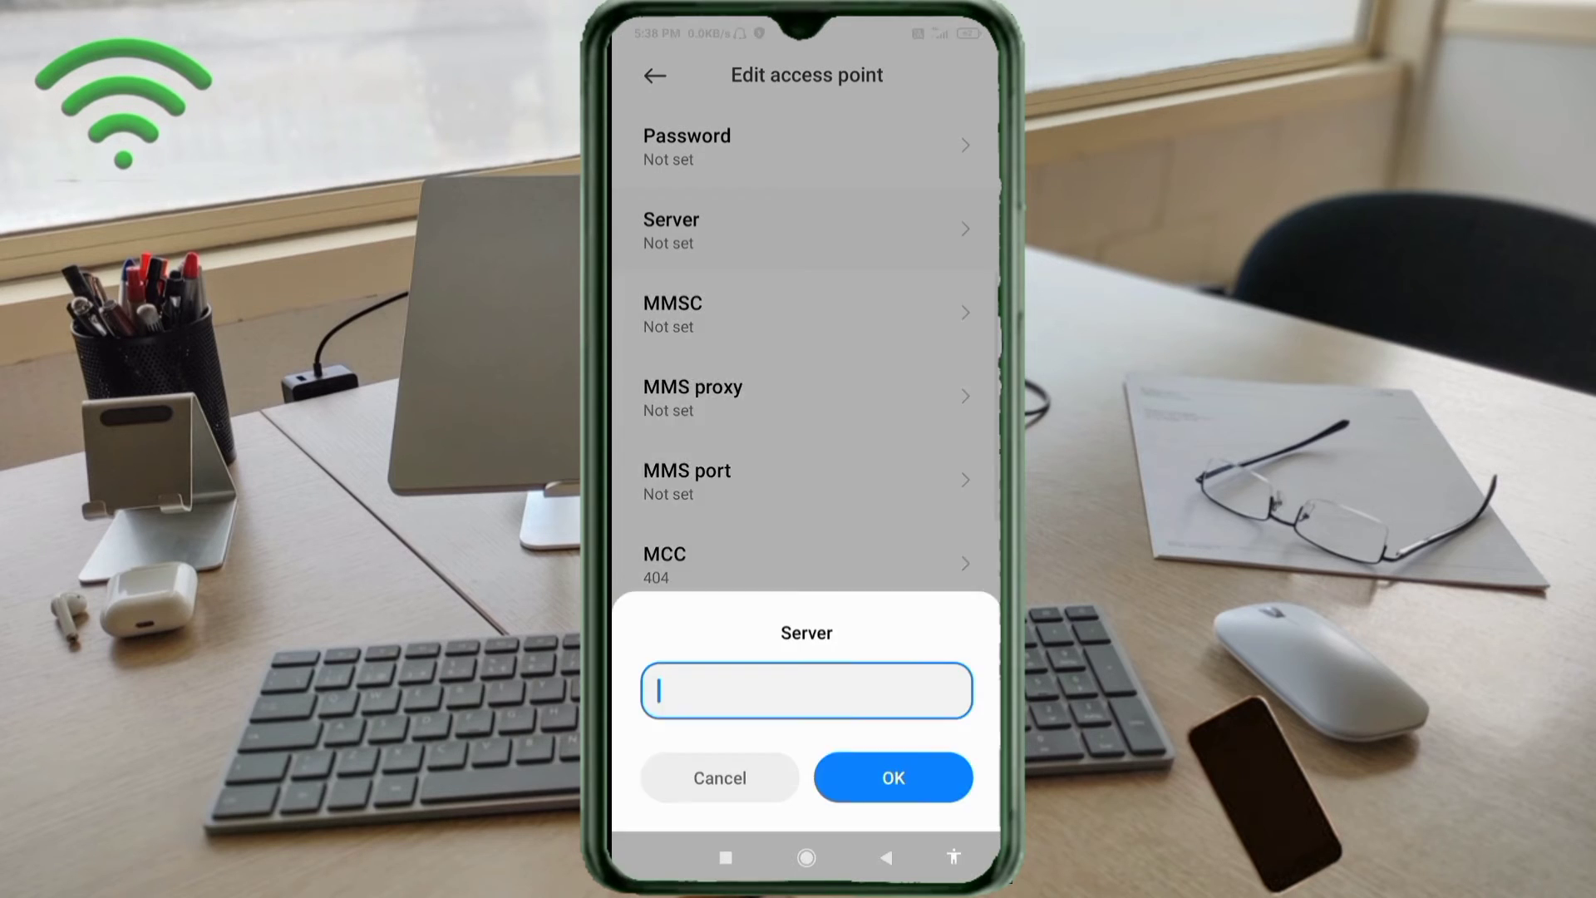
{"action": "type", "text": "www."}
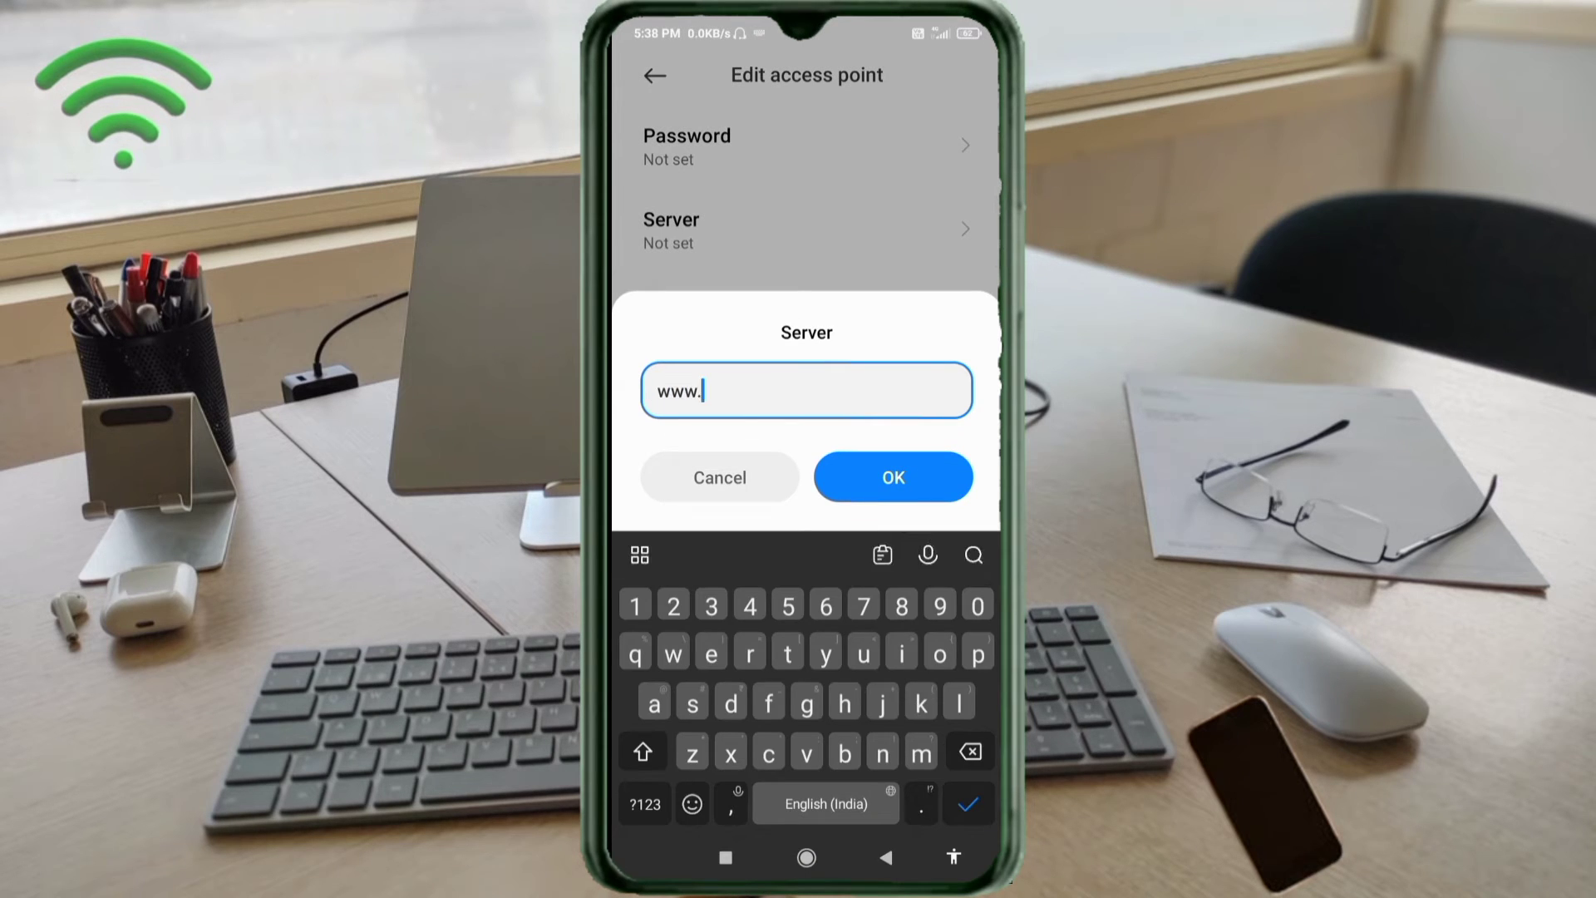
{"action": "type", "text": "googl"}
{"action": "type", "text": "e."}
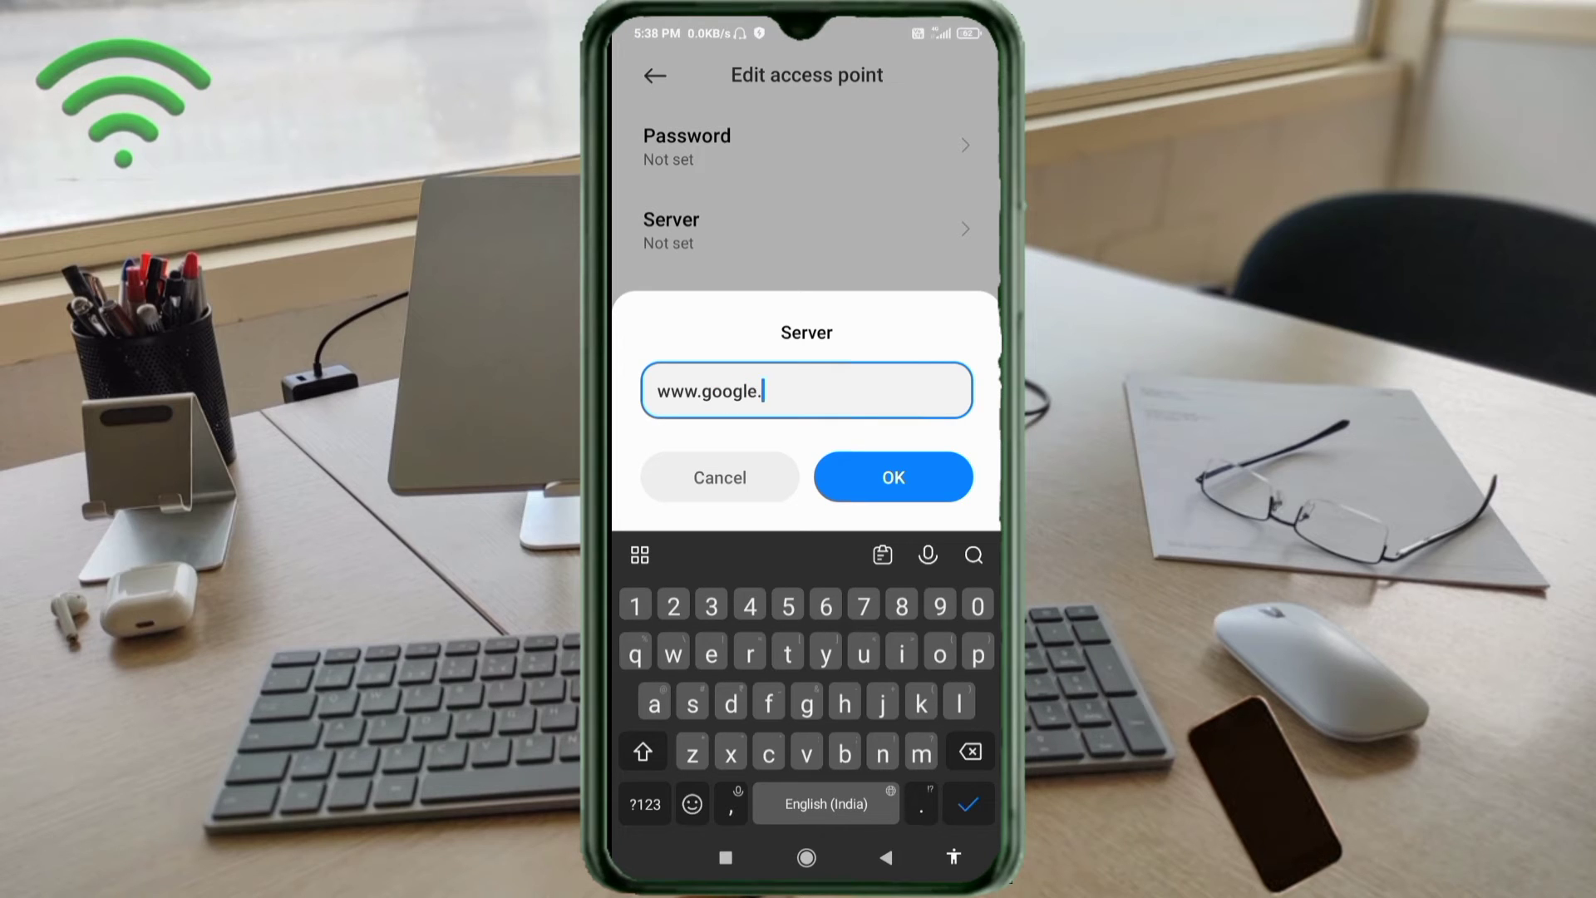
{"action": "type", "text": "com"}
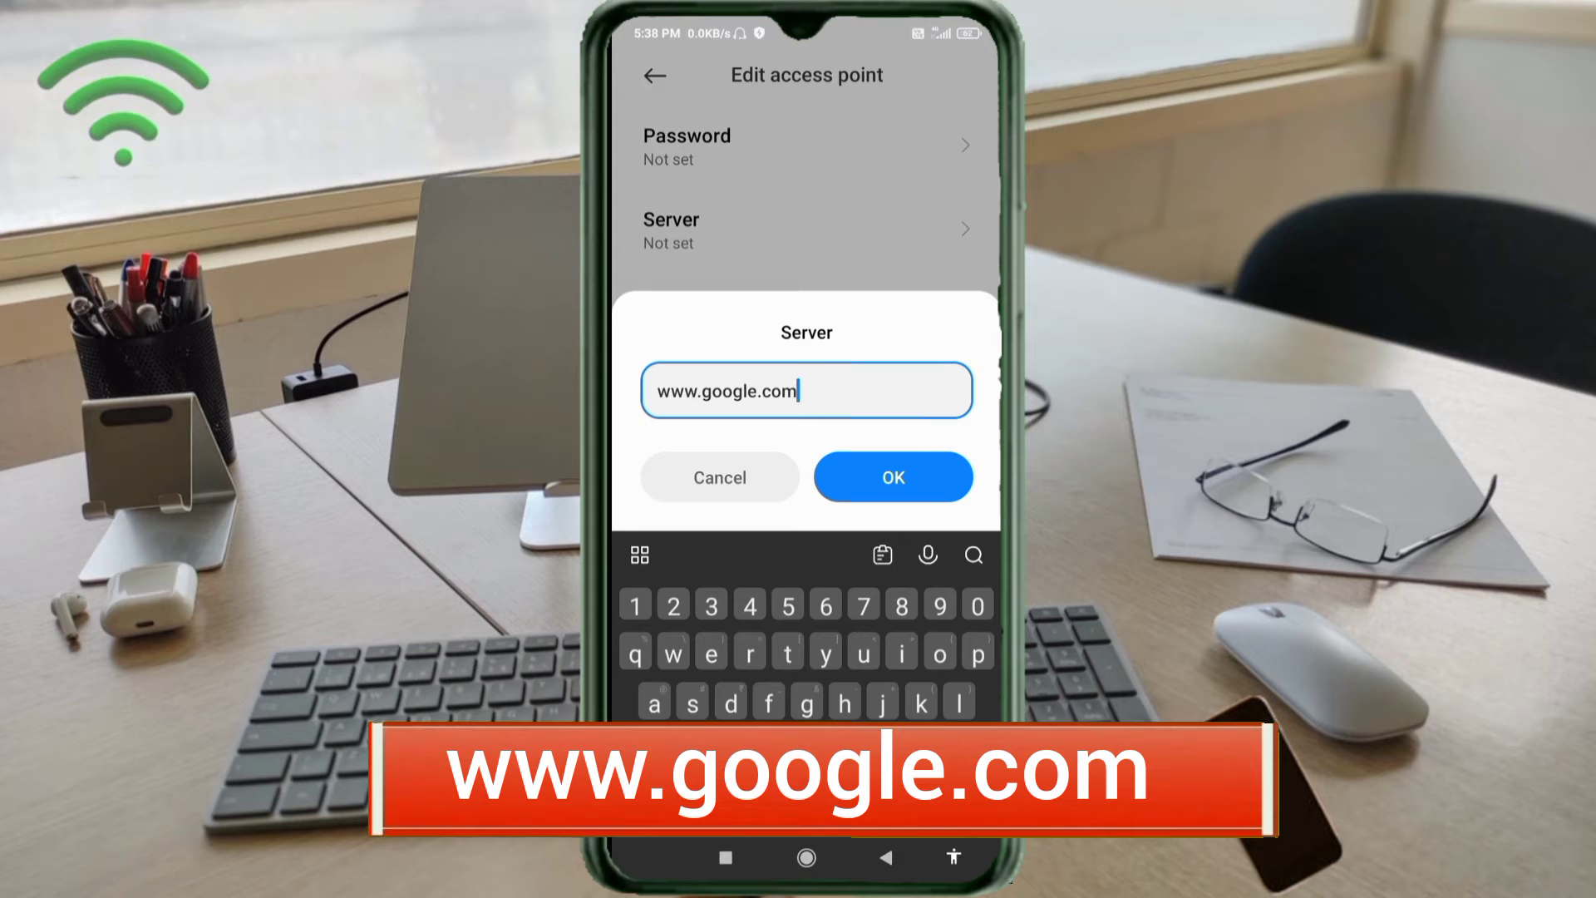
{"action": "left_click", "coordinate": [893, 476]}
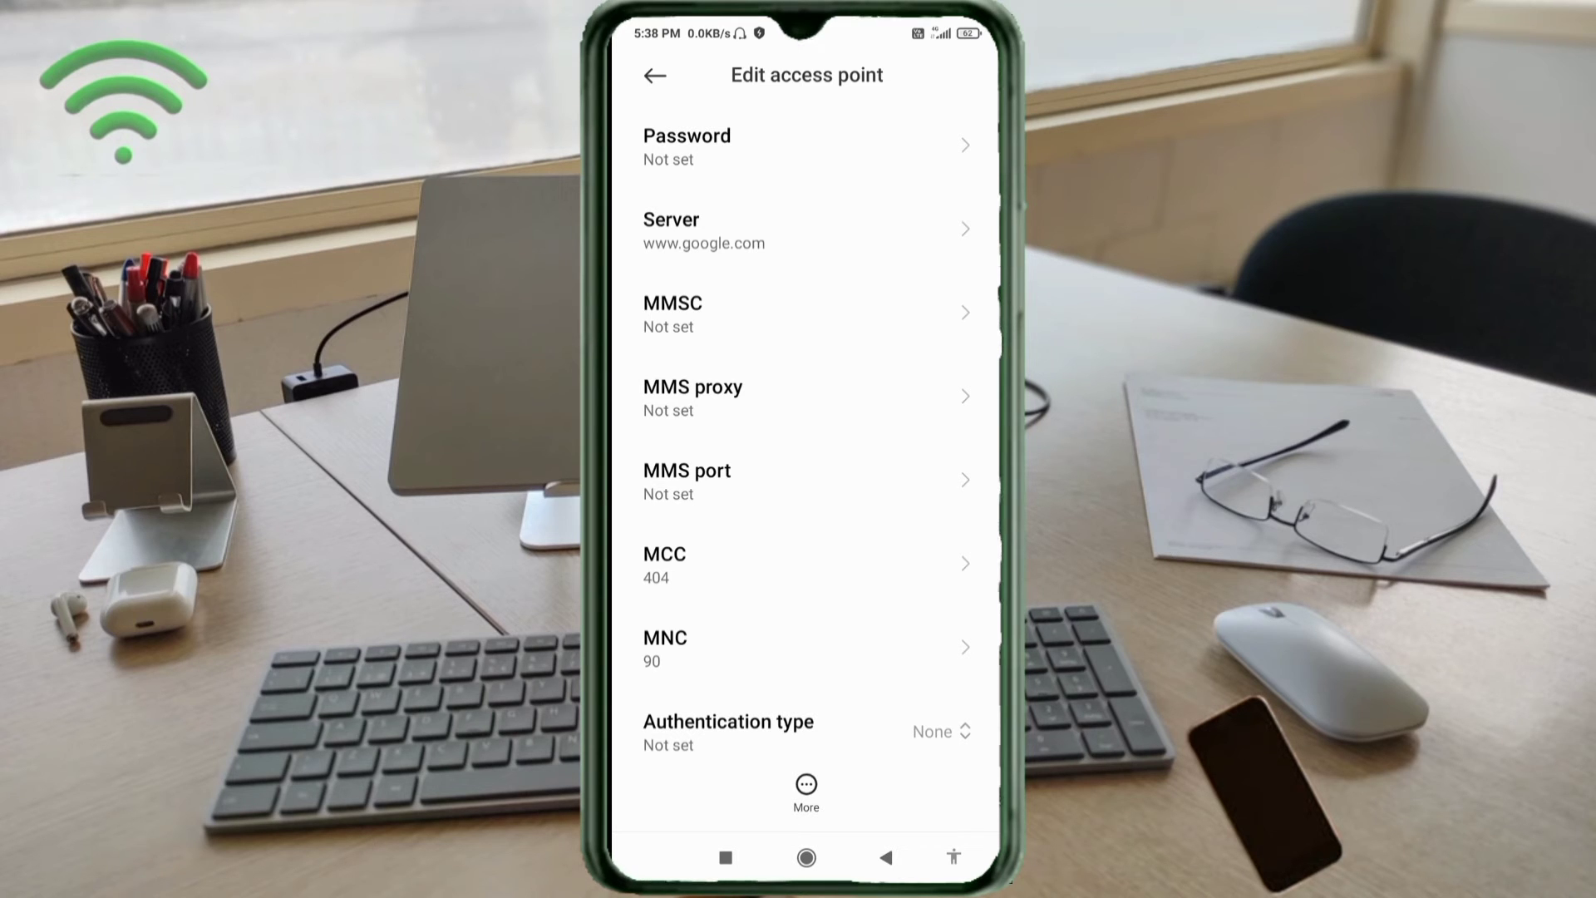
{"action": "scroll", "coordinate": [806, 430], "scroll_direction": "down", "scroll_amount": 5}
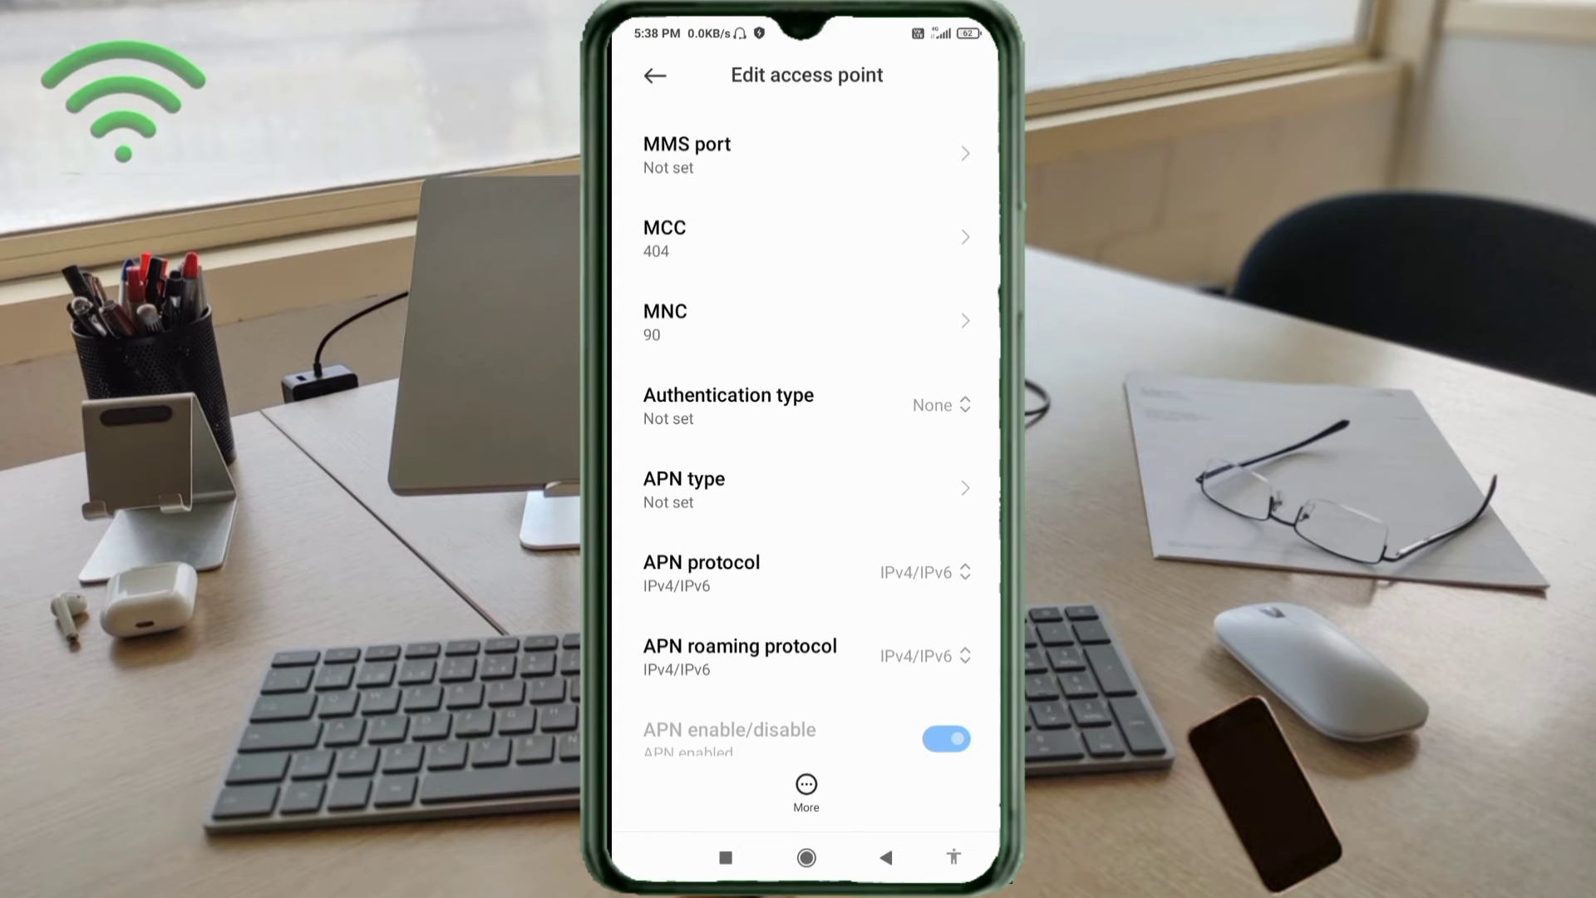
{"action": "left_click", "coordinate": [806, 406]}
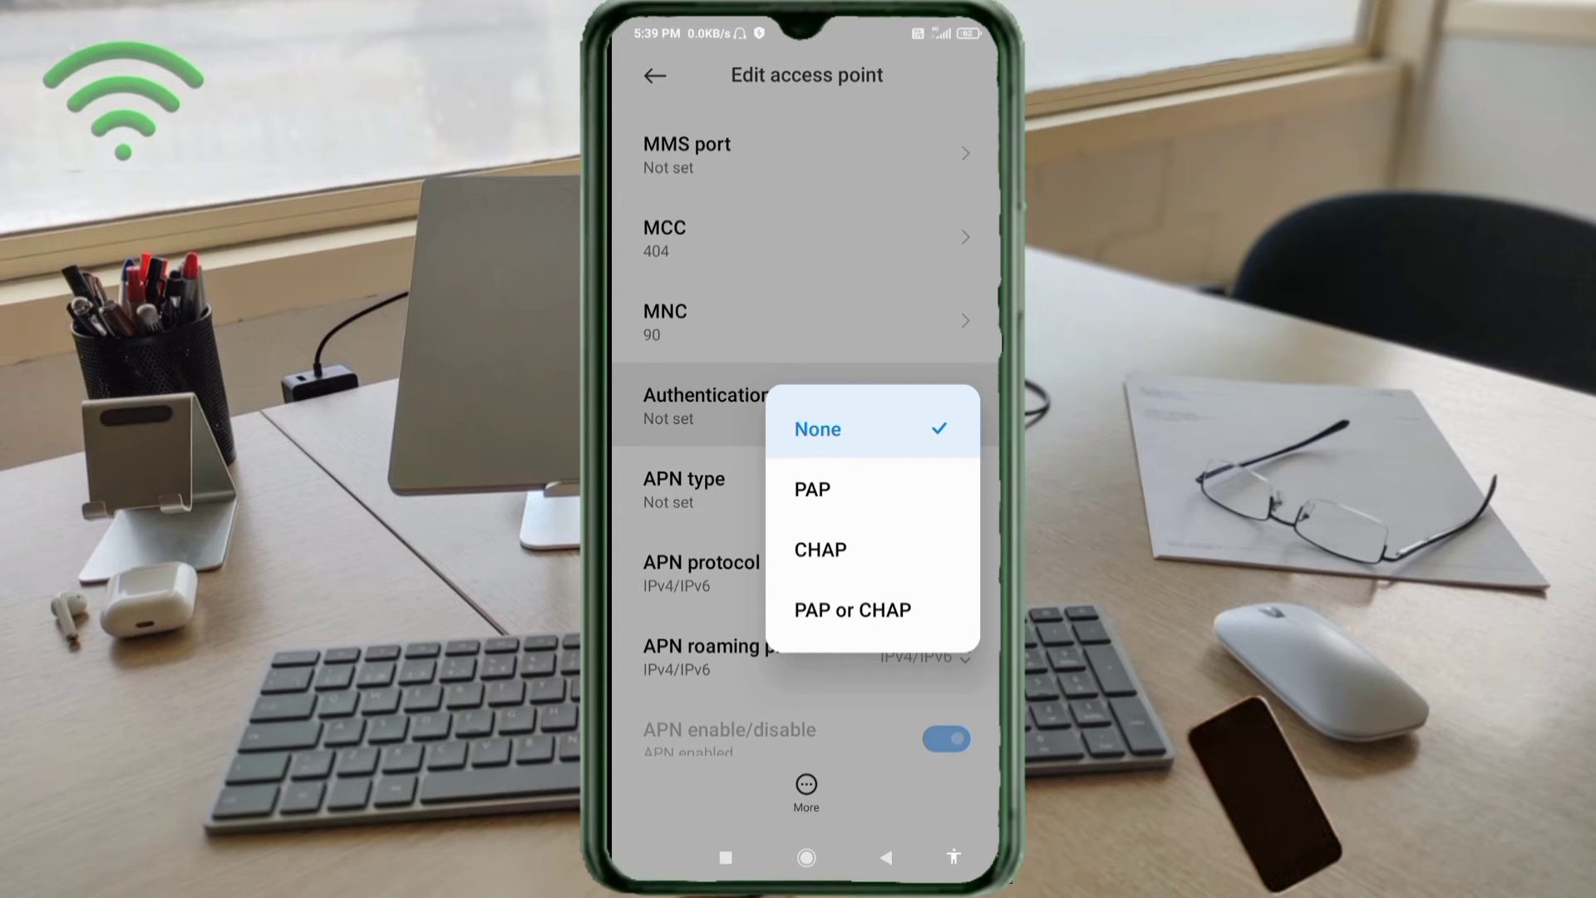
Step: Choose PAP or CHAP authentication and save APN type 'default,supl,agps,fota,dun'
{"action": "left_click", "coordinate": [854, 609]}
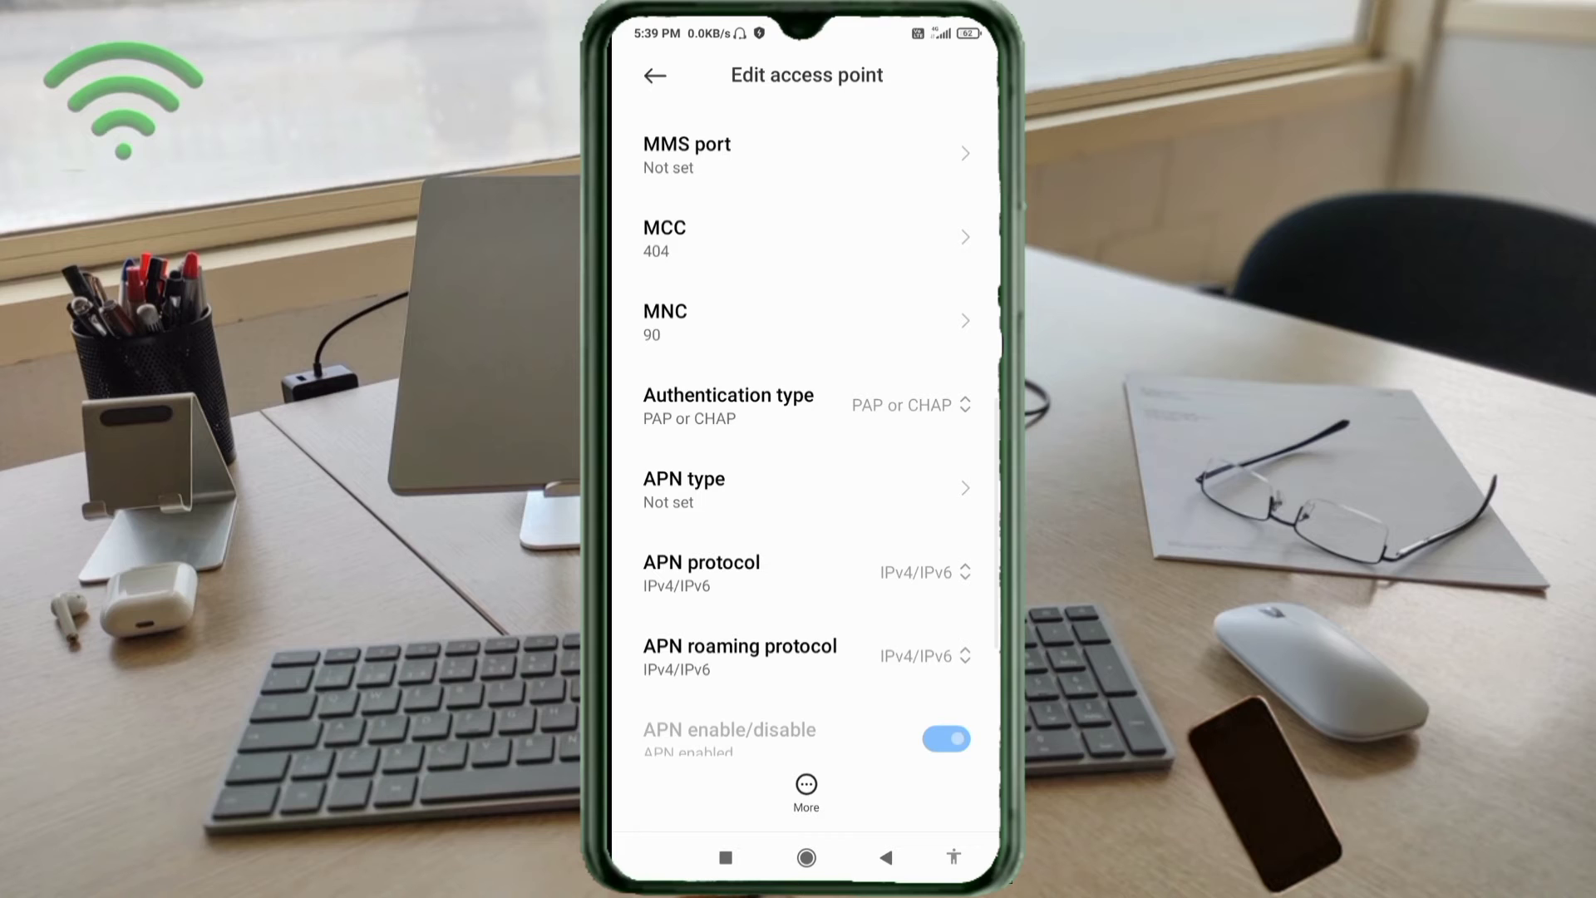
{"action": "left_click", "coordinate": [806, 487]}
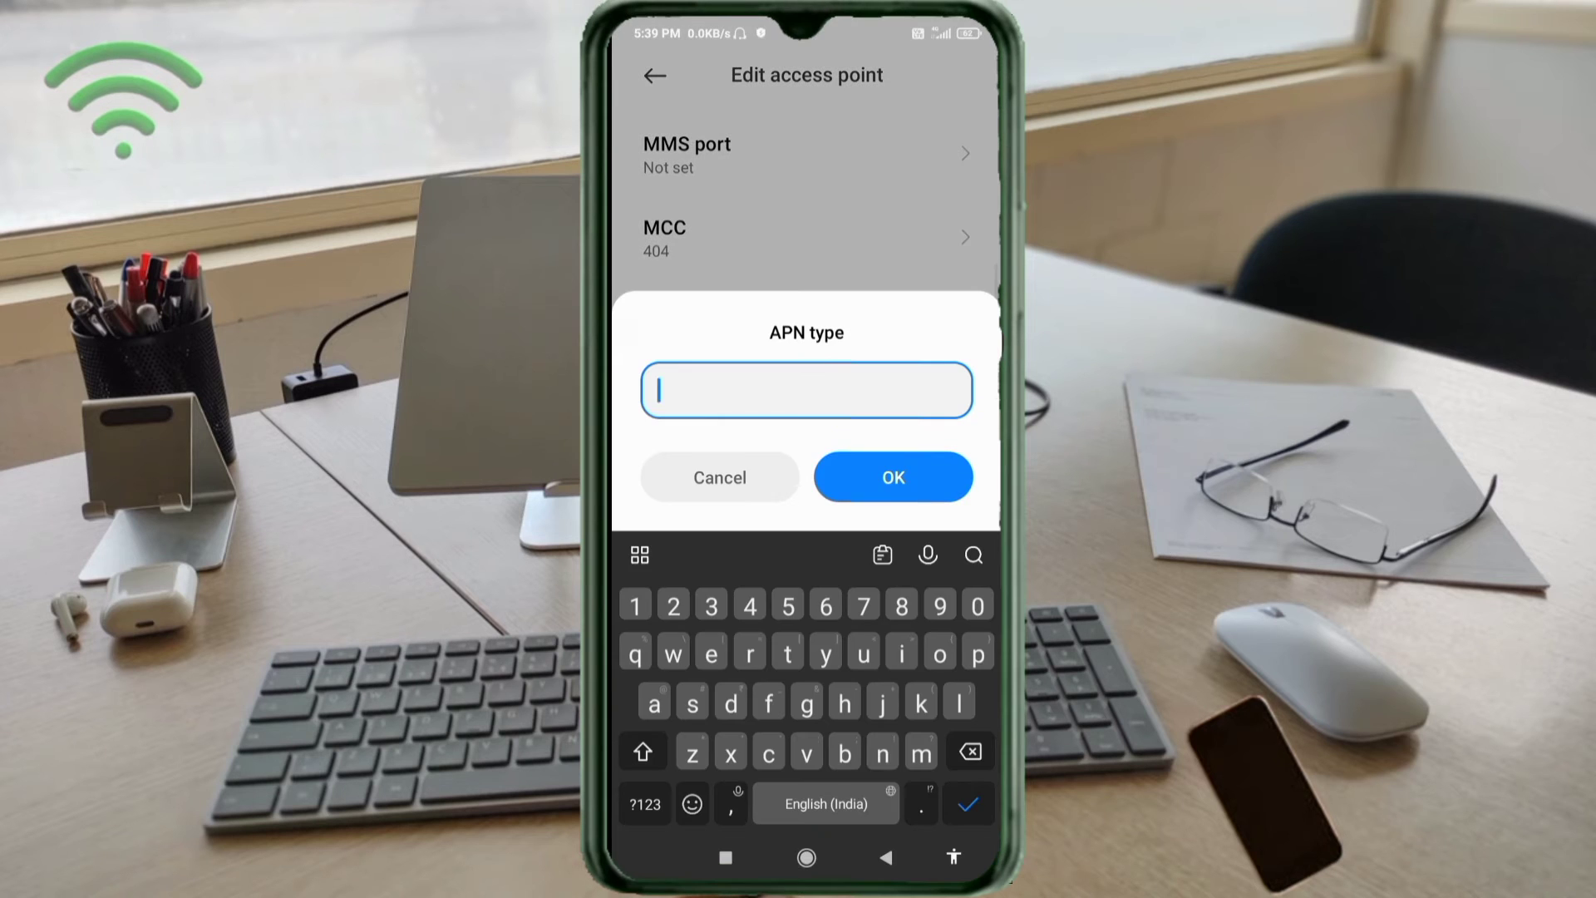
{"action": "type", "text": "defa"}
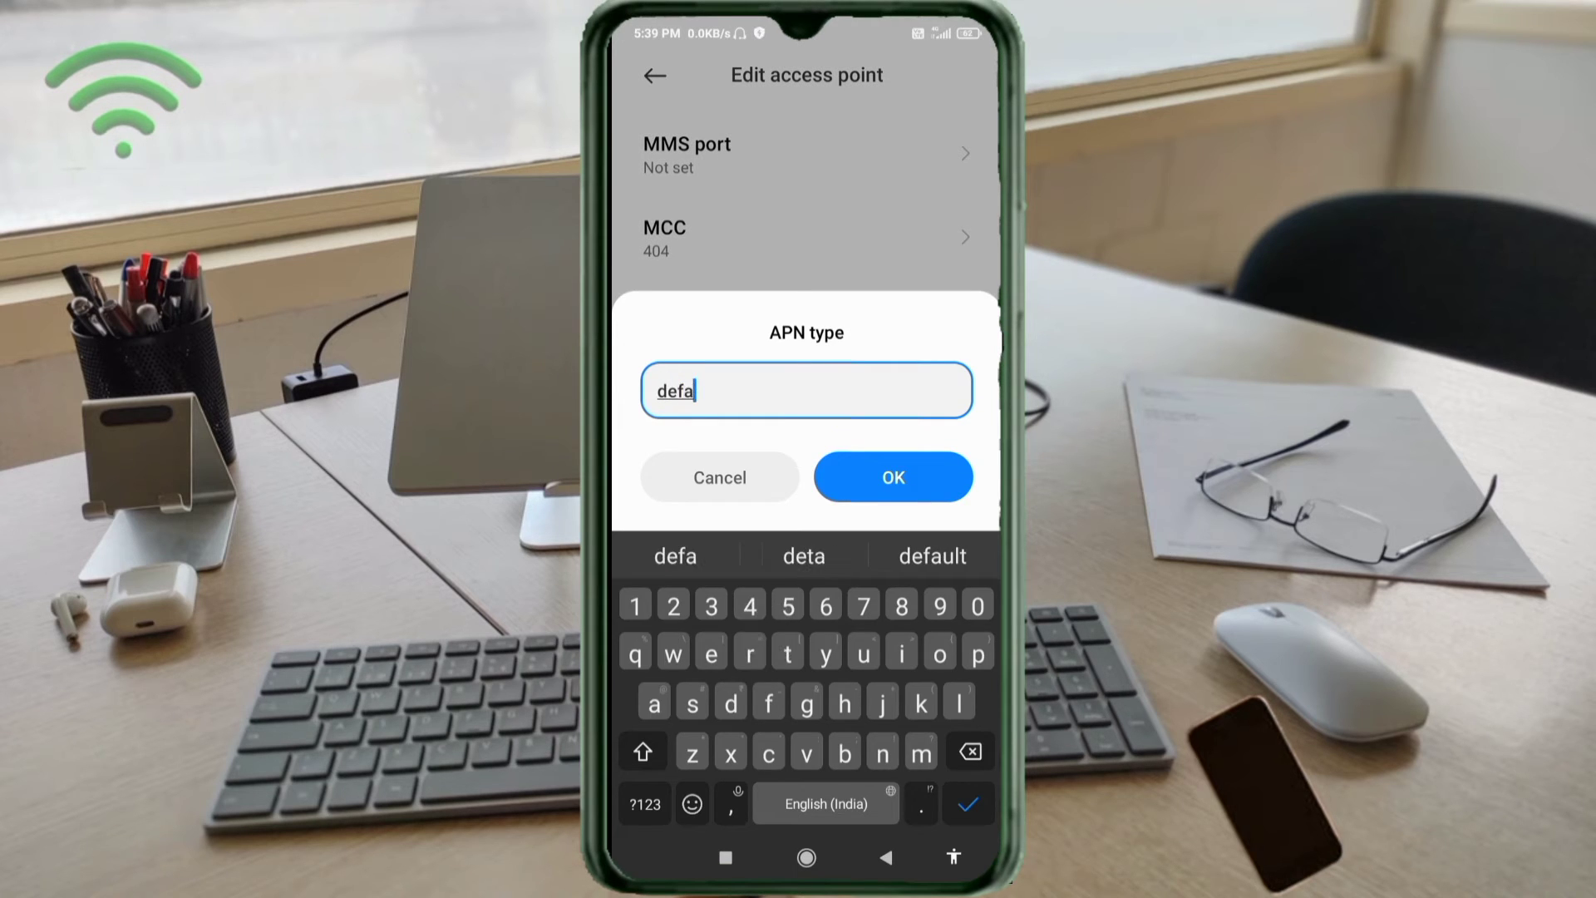
{"action": "type", "text": "ult, "}
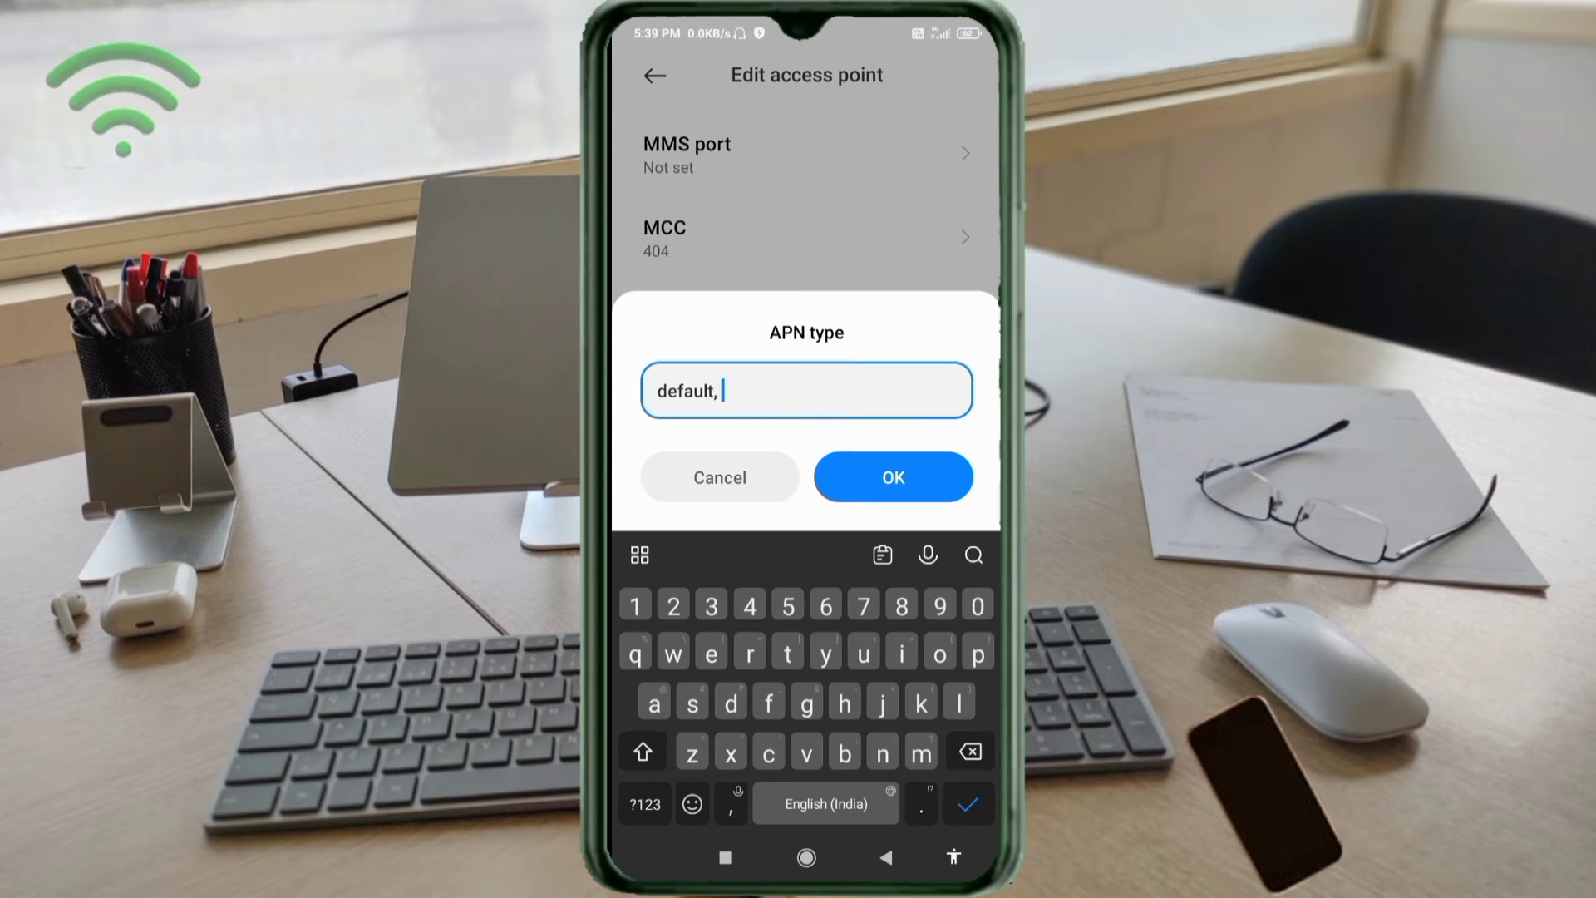
{"action": "type", "text": "sup"}
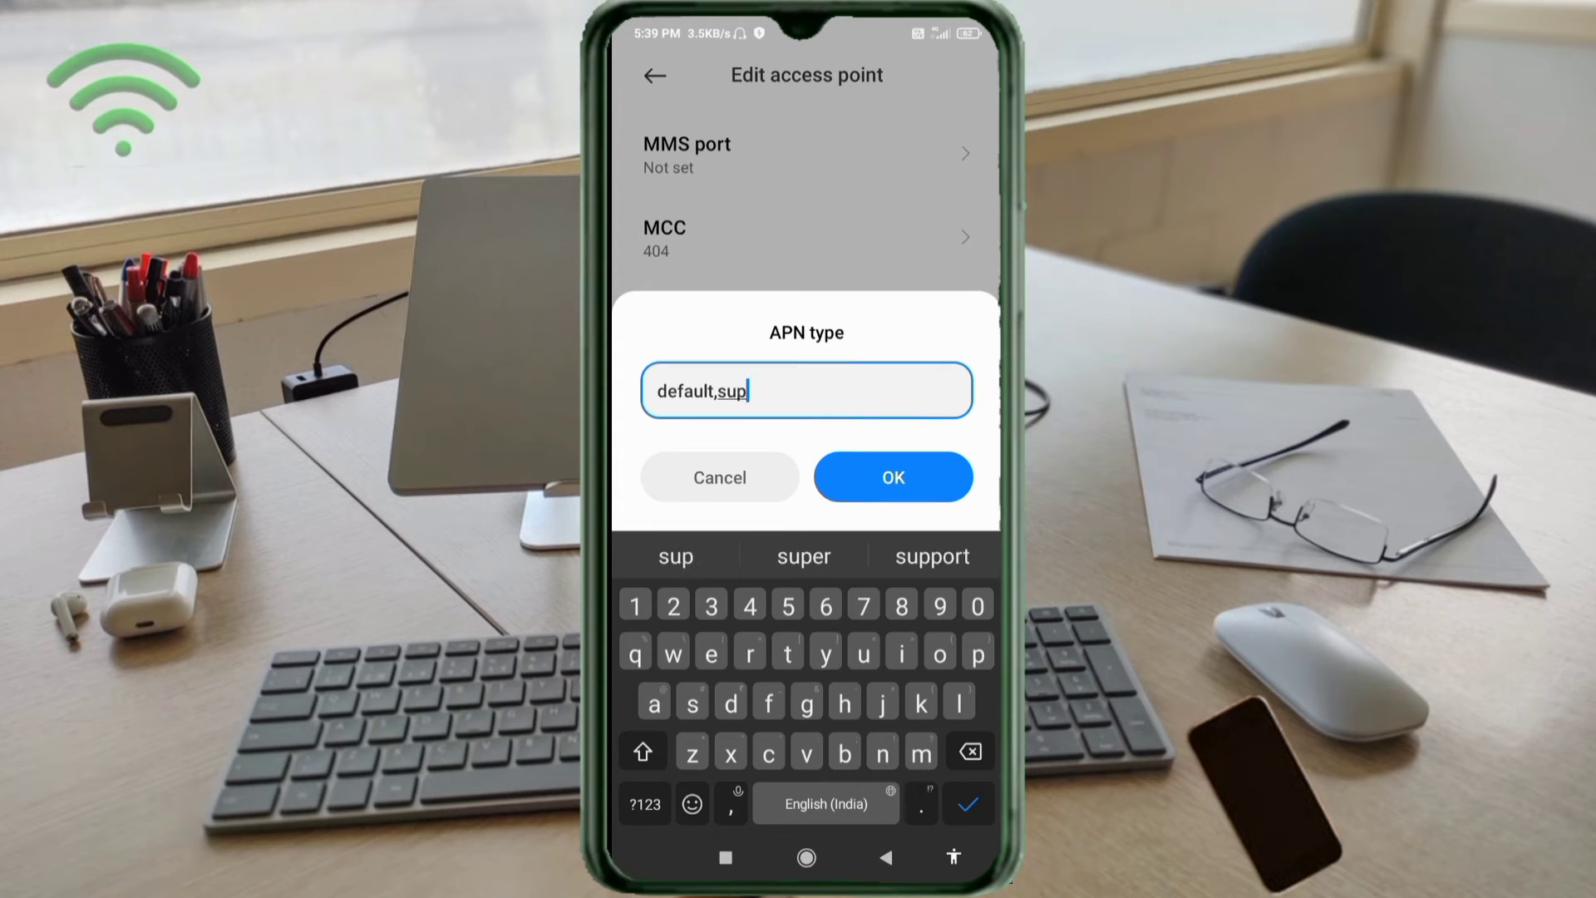
{"action": "type", "text": "l, "}
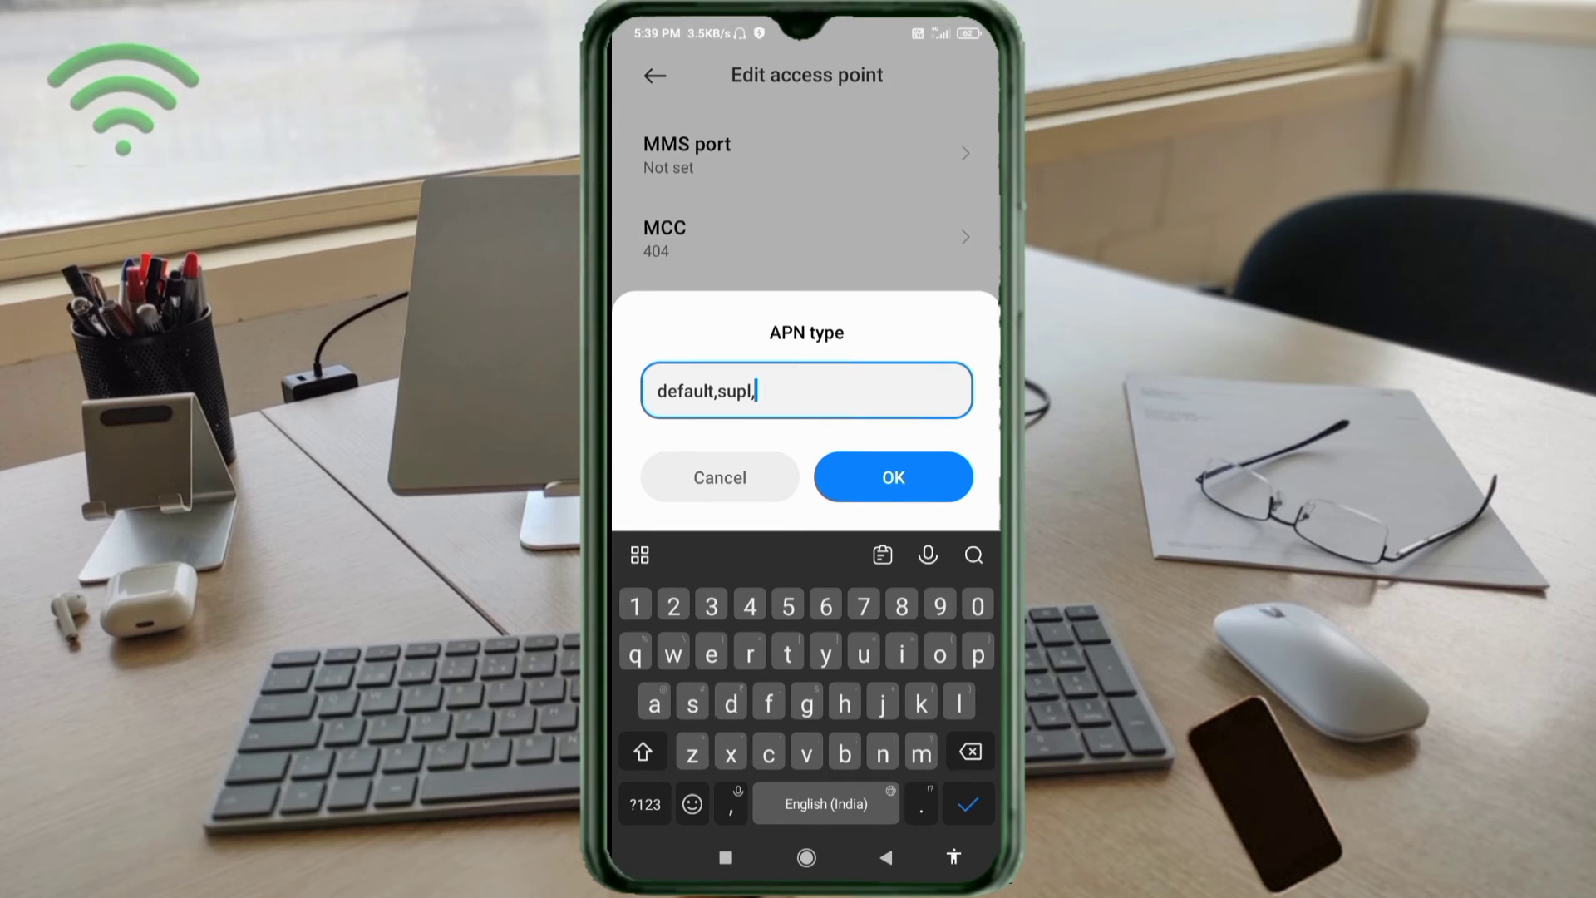
{"action": "type", "text": "agps"}
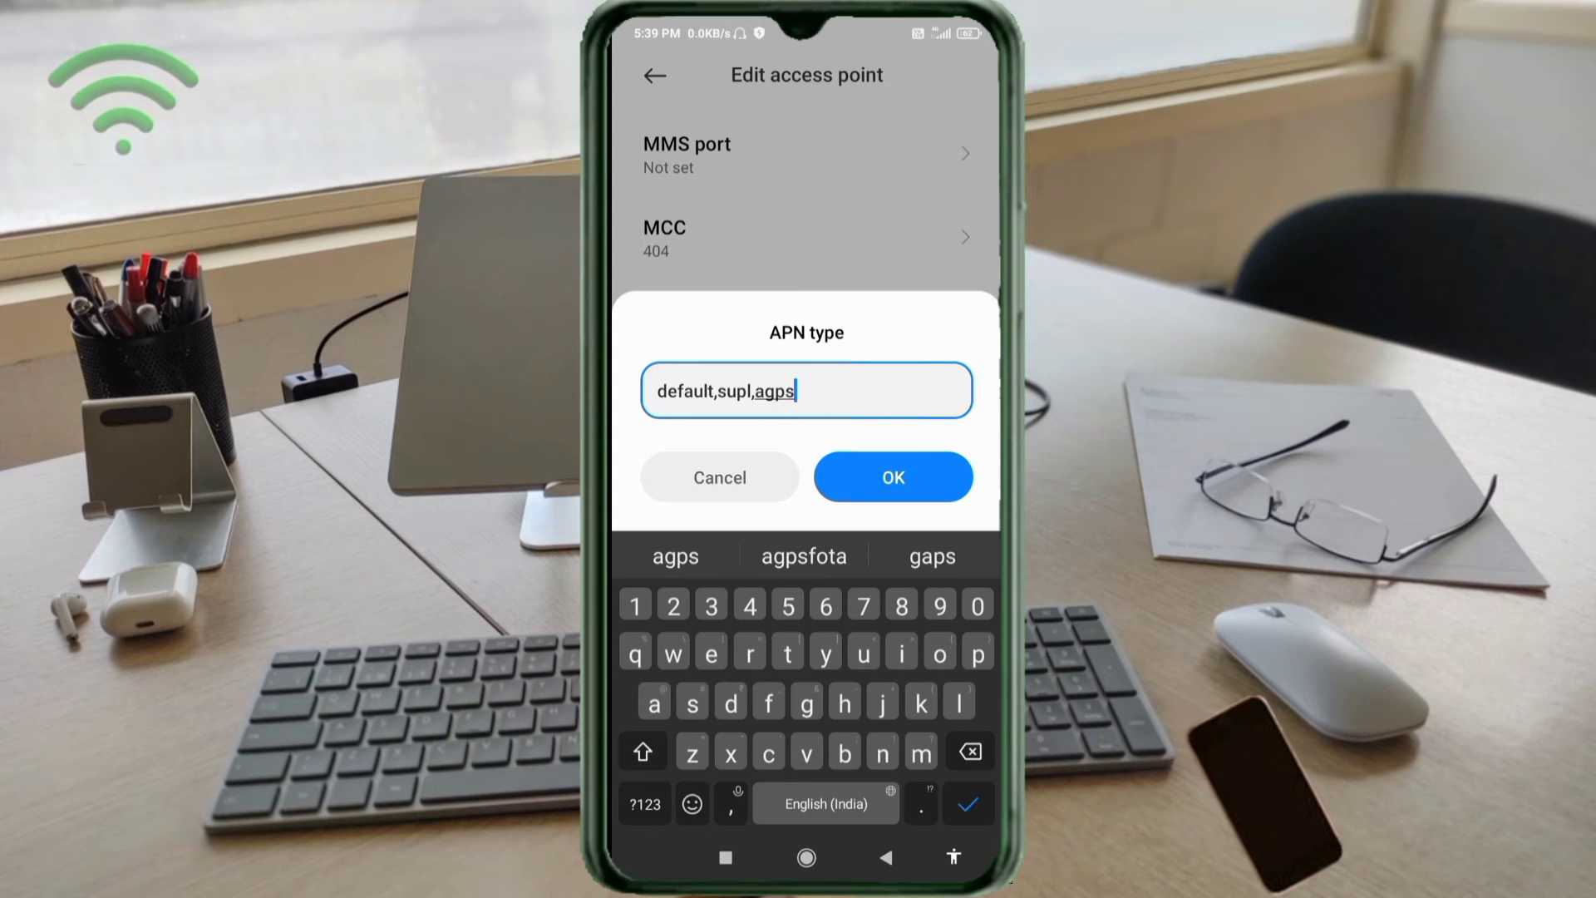
{"action": "type", "text": ",f"}
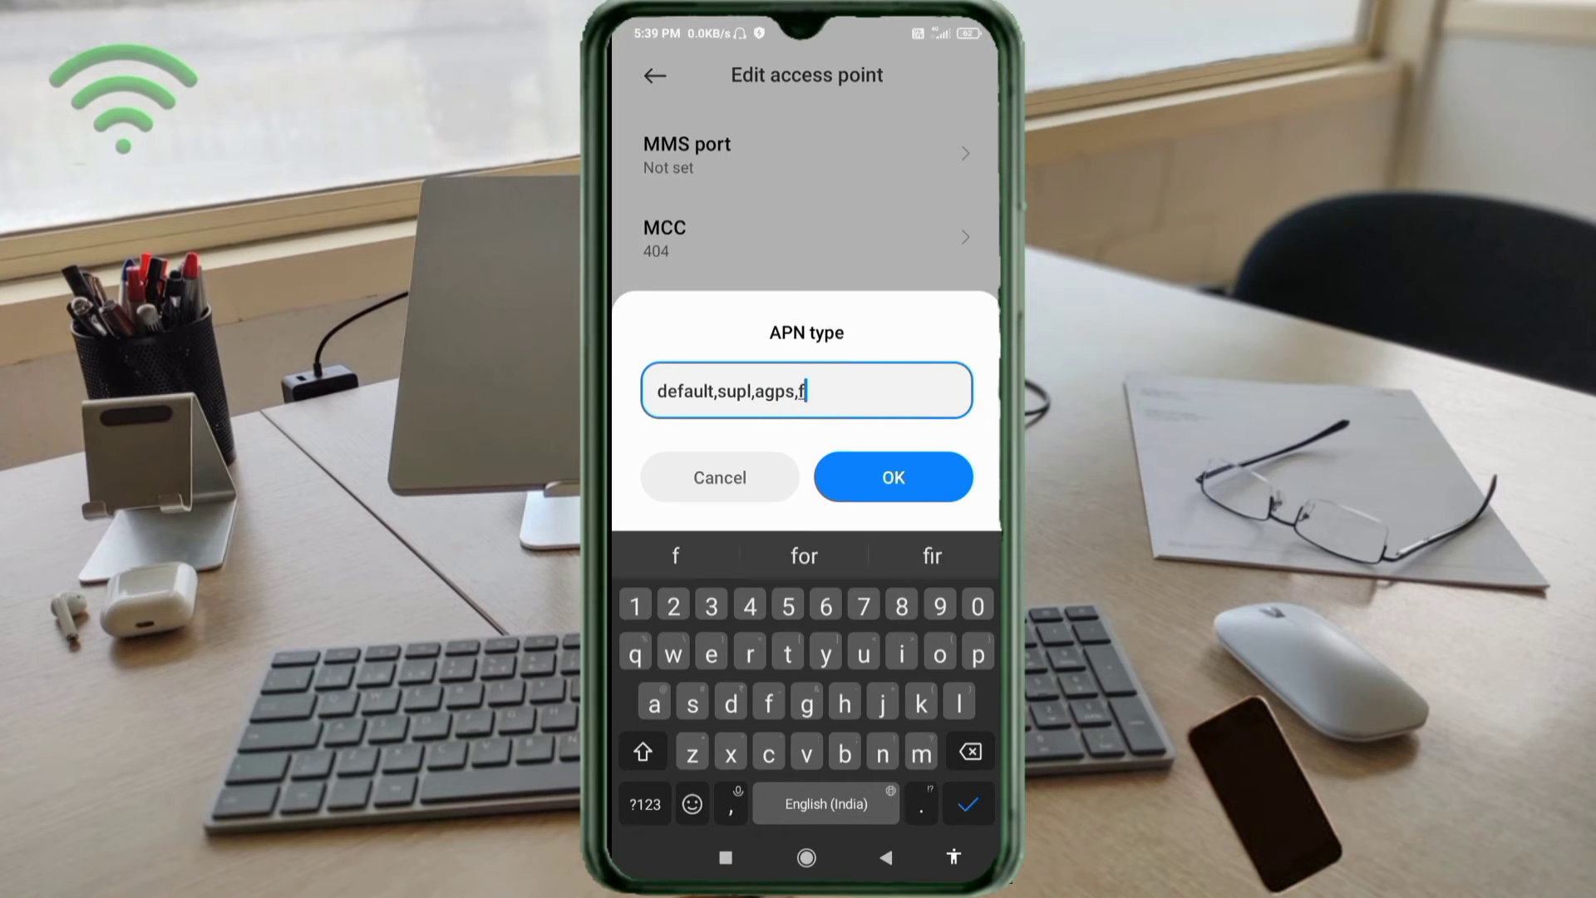
{"action": "type", "text": "ota,"}
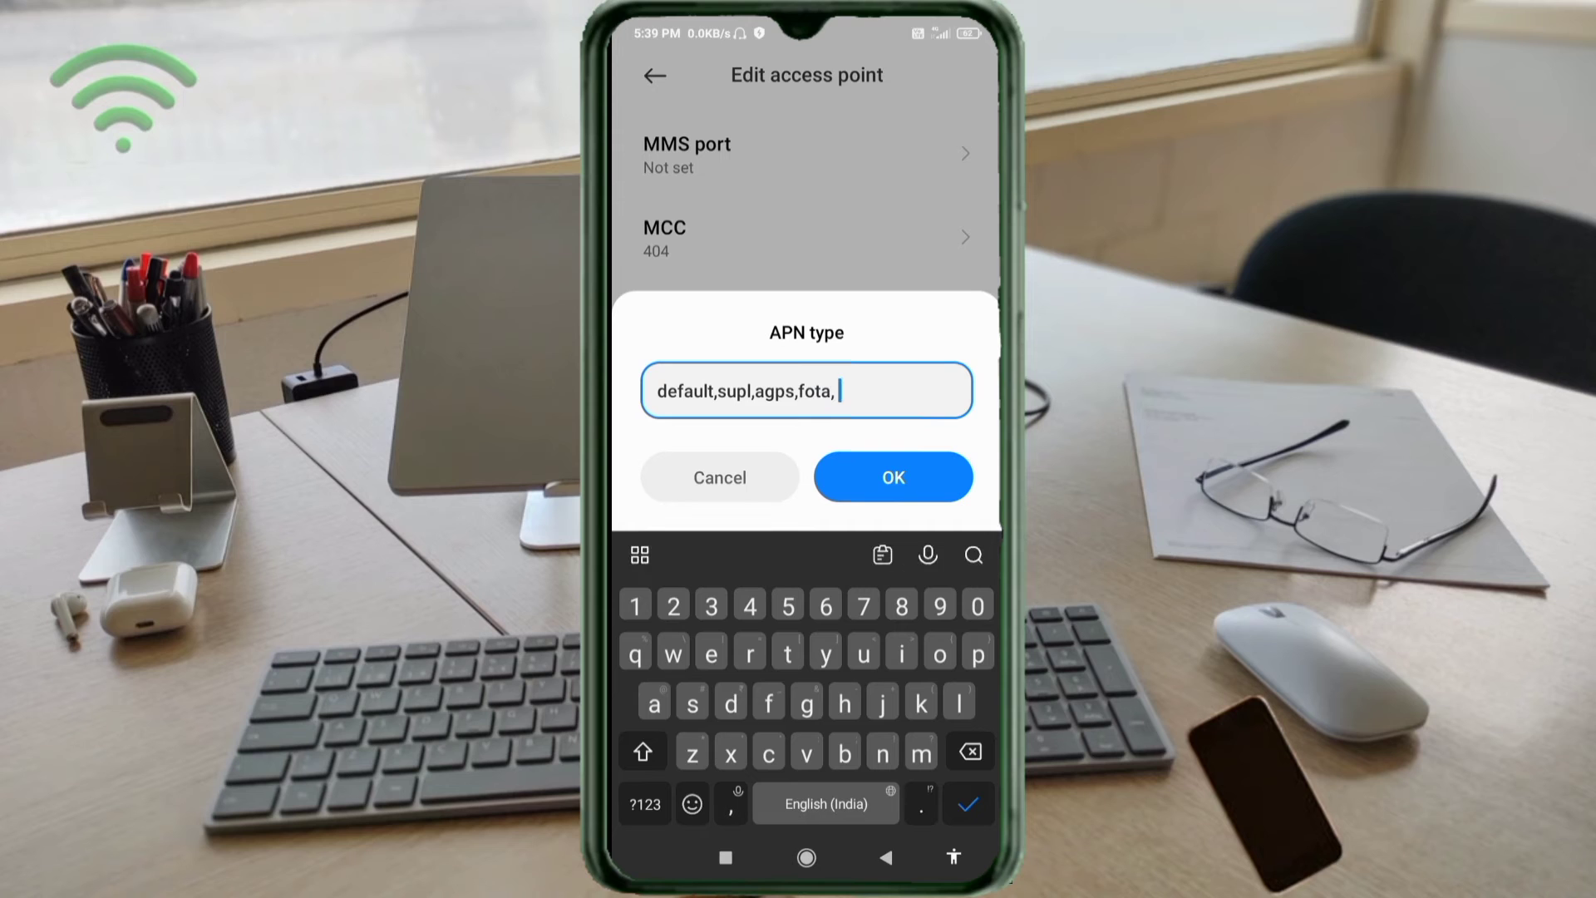
{"action": "type", "text": "dy"}
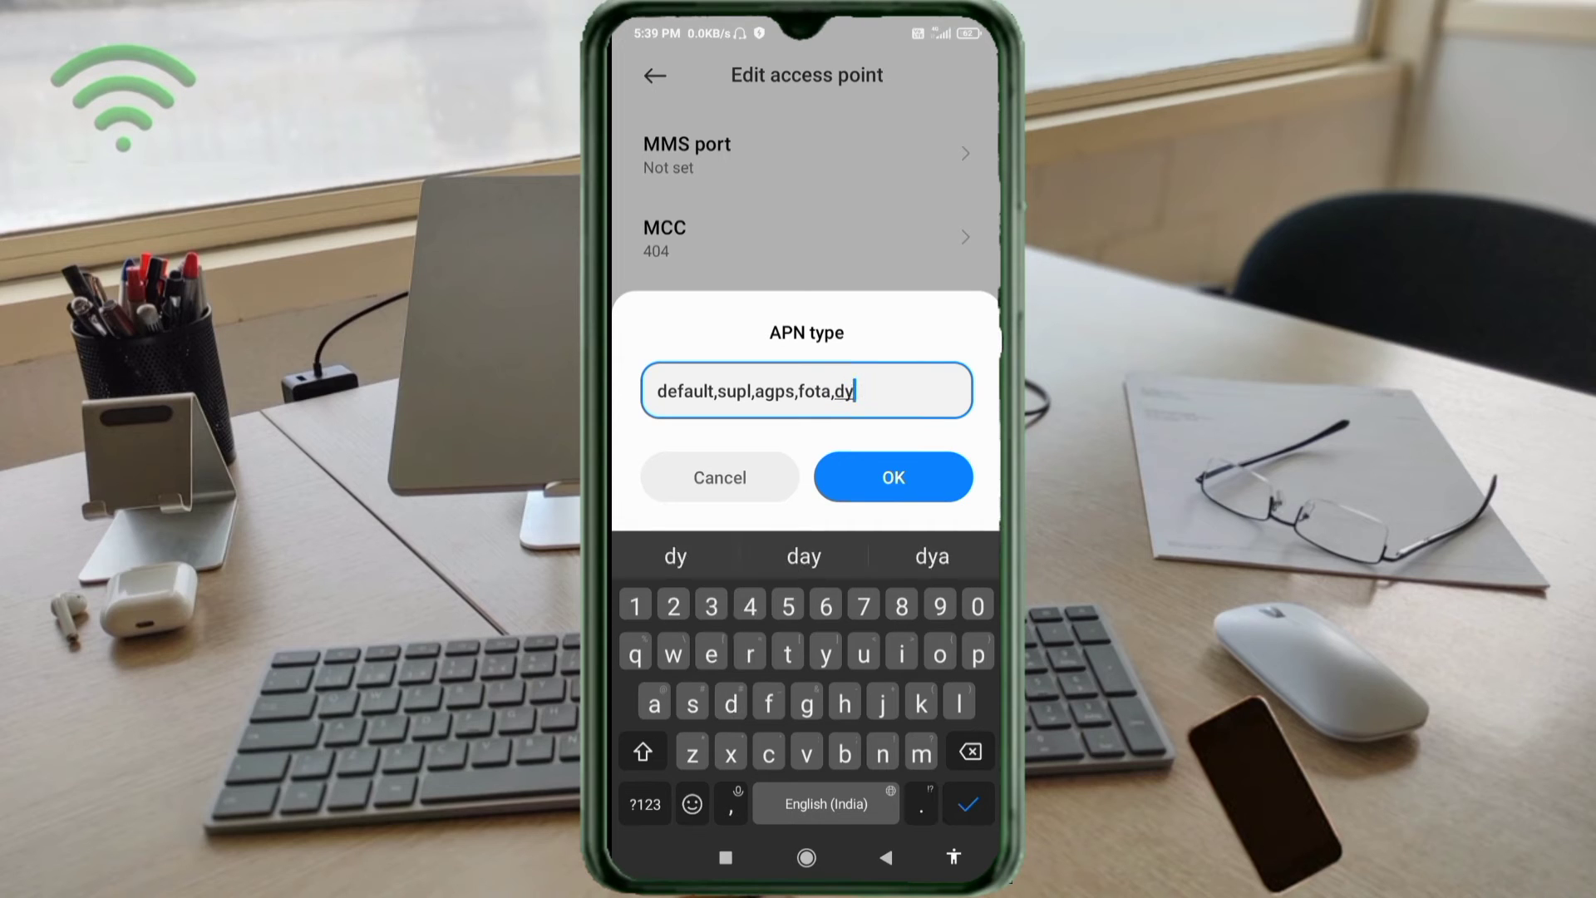
{"action": "key", "text": "BackSpace"}
{"action": "type", "text": "un"}
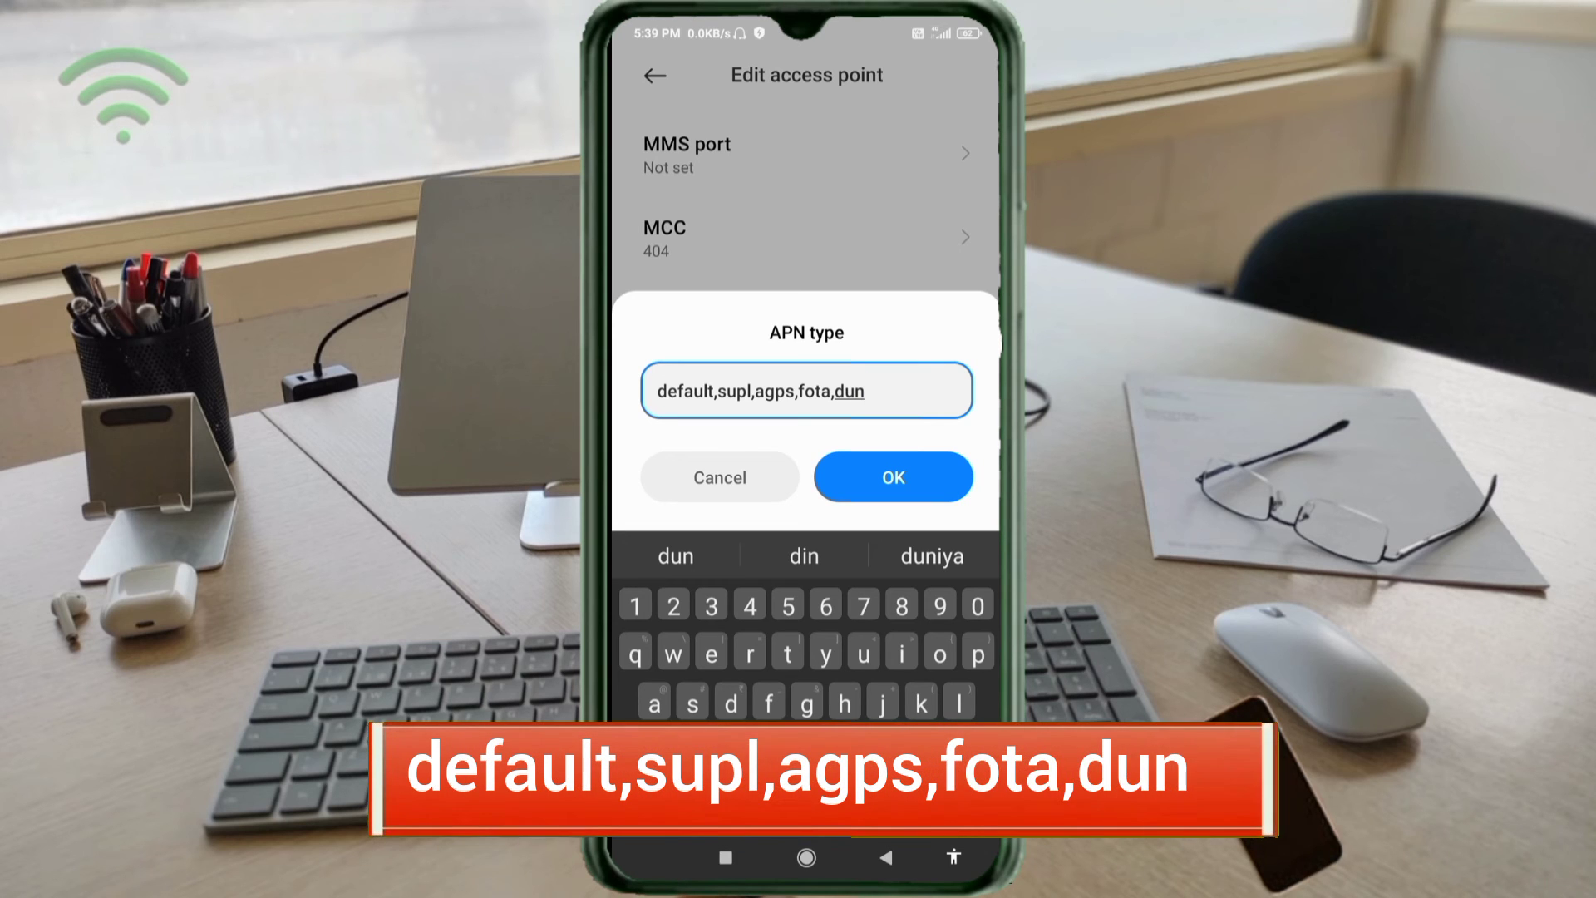
{"action": "left_click", "coordinate": [892, 477]}
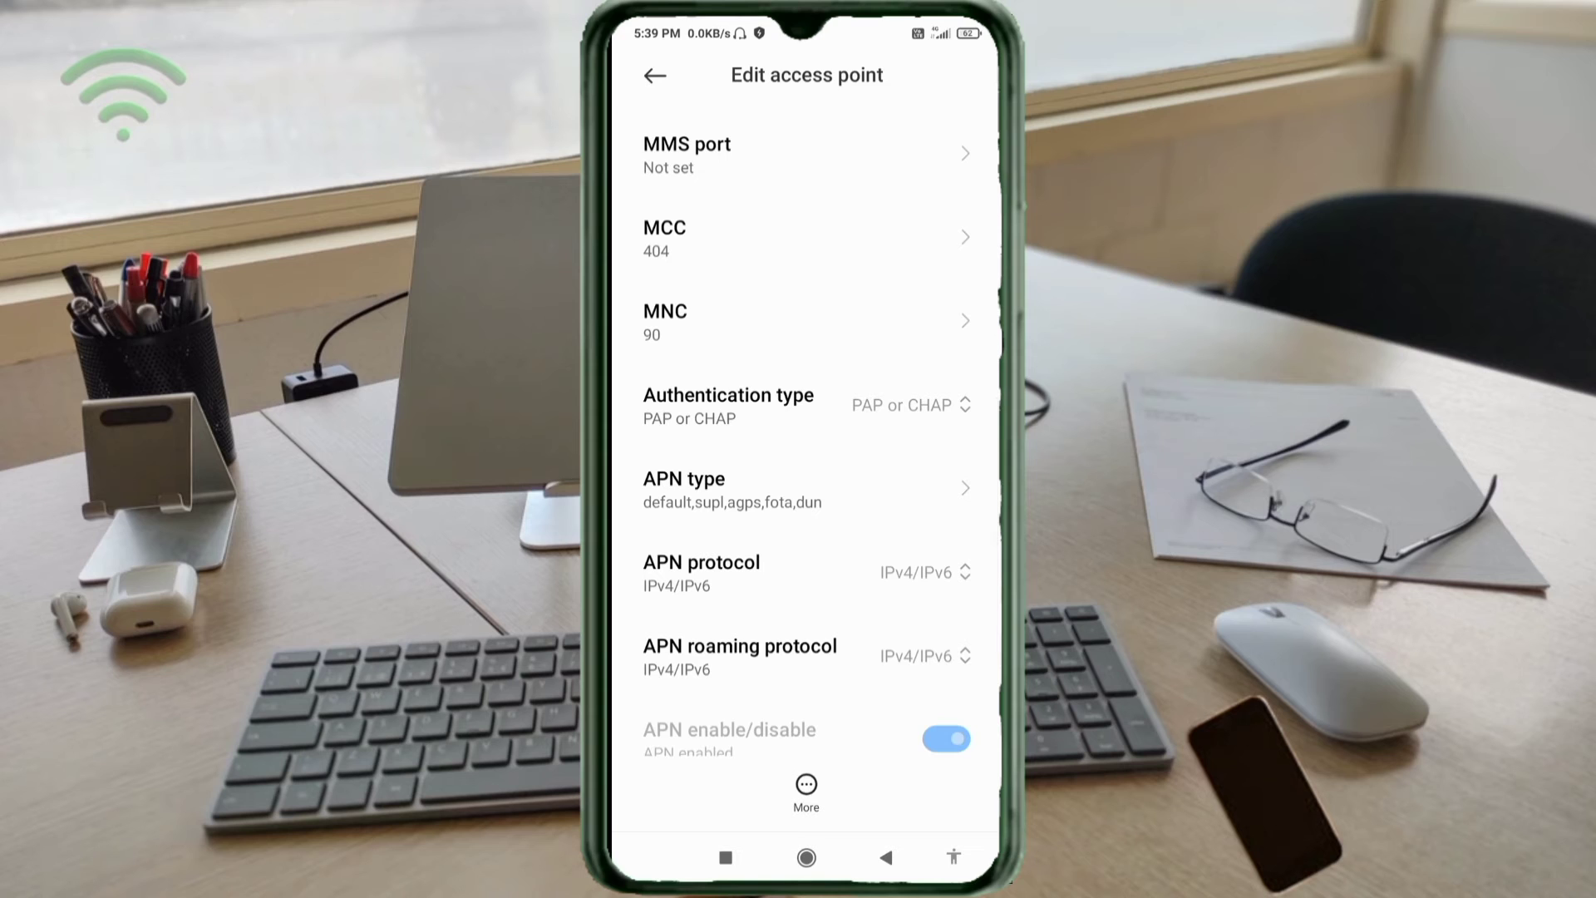
{"action": "scroll", "coordinate": [807, 429], "scroll_direction": "down", "scroll_amount": 5}
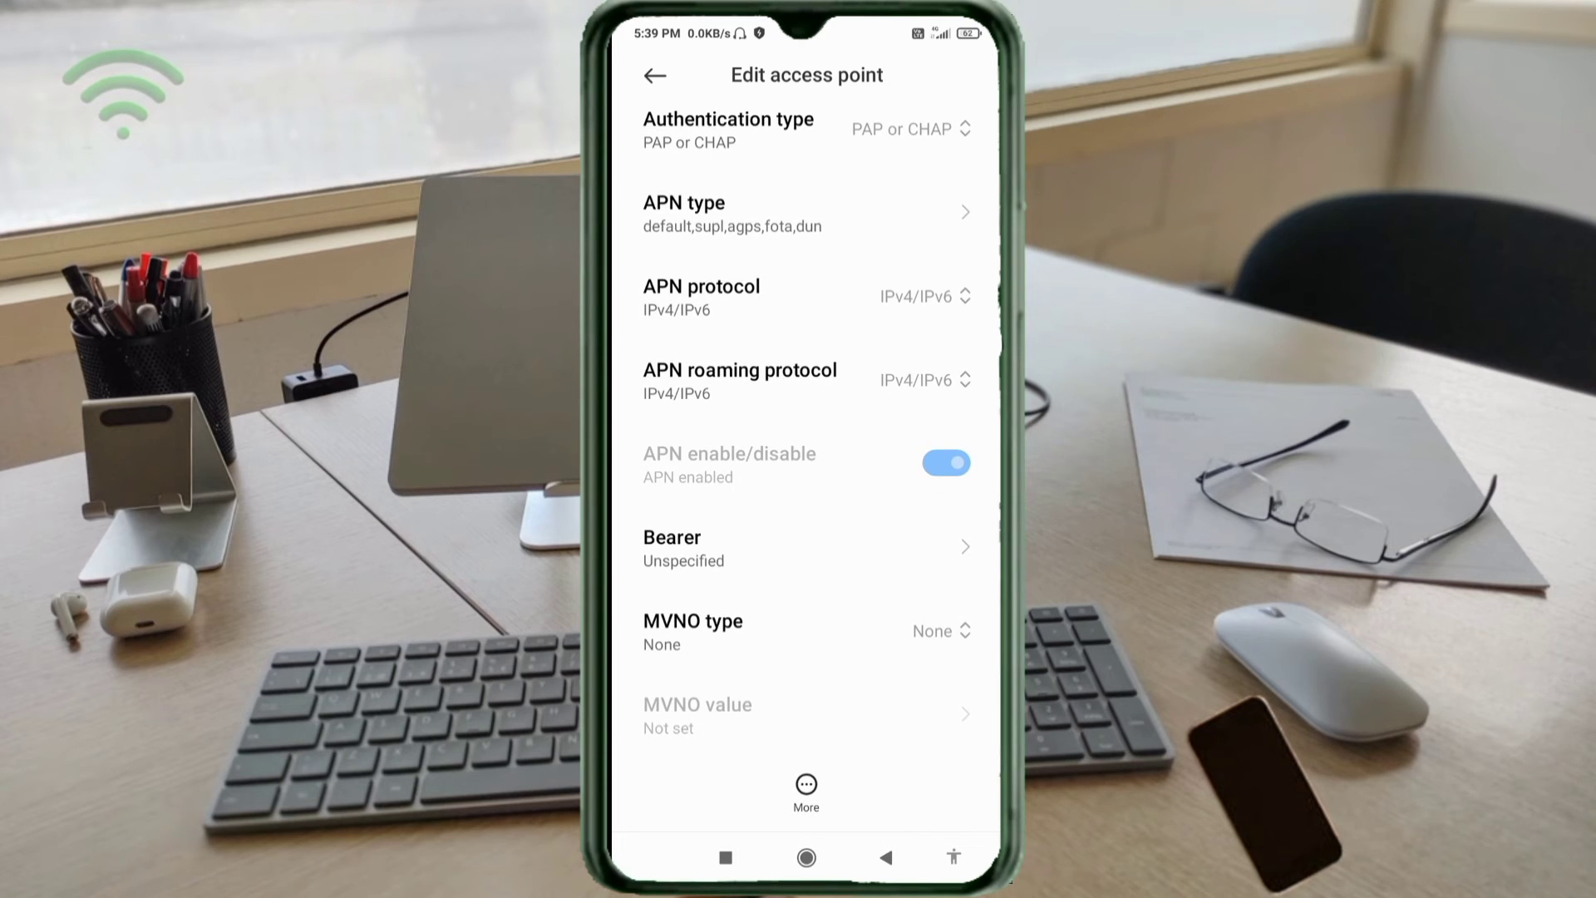
{"action": "left_click", "coordinate": [807, 296]}
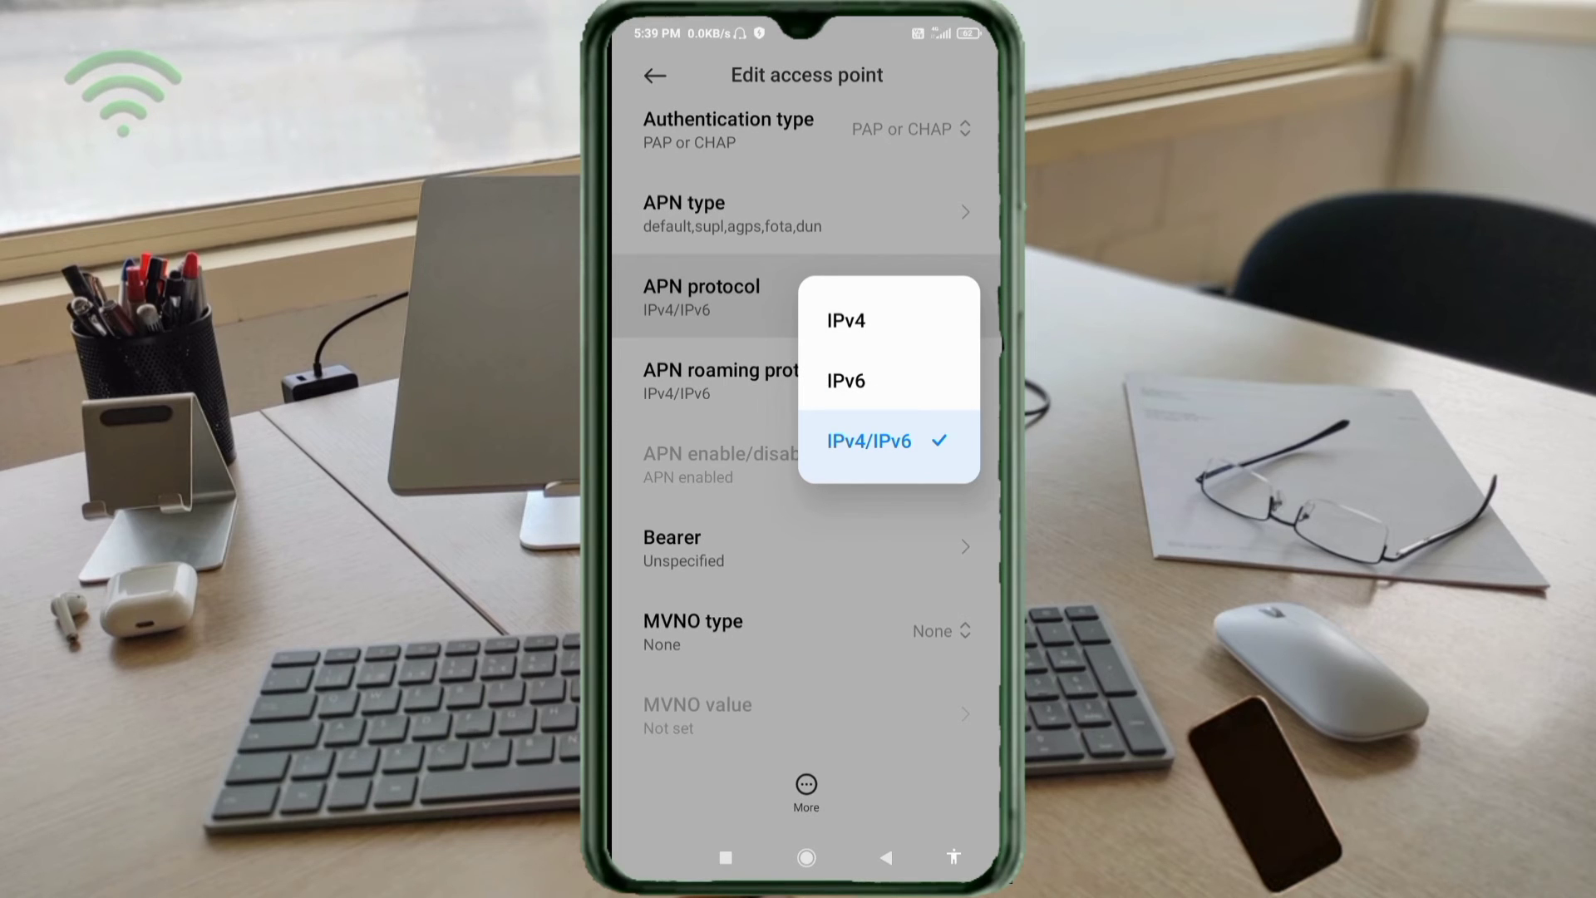
{"action": "left_click", "coordinate": [869, 440]}
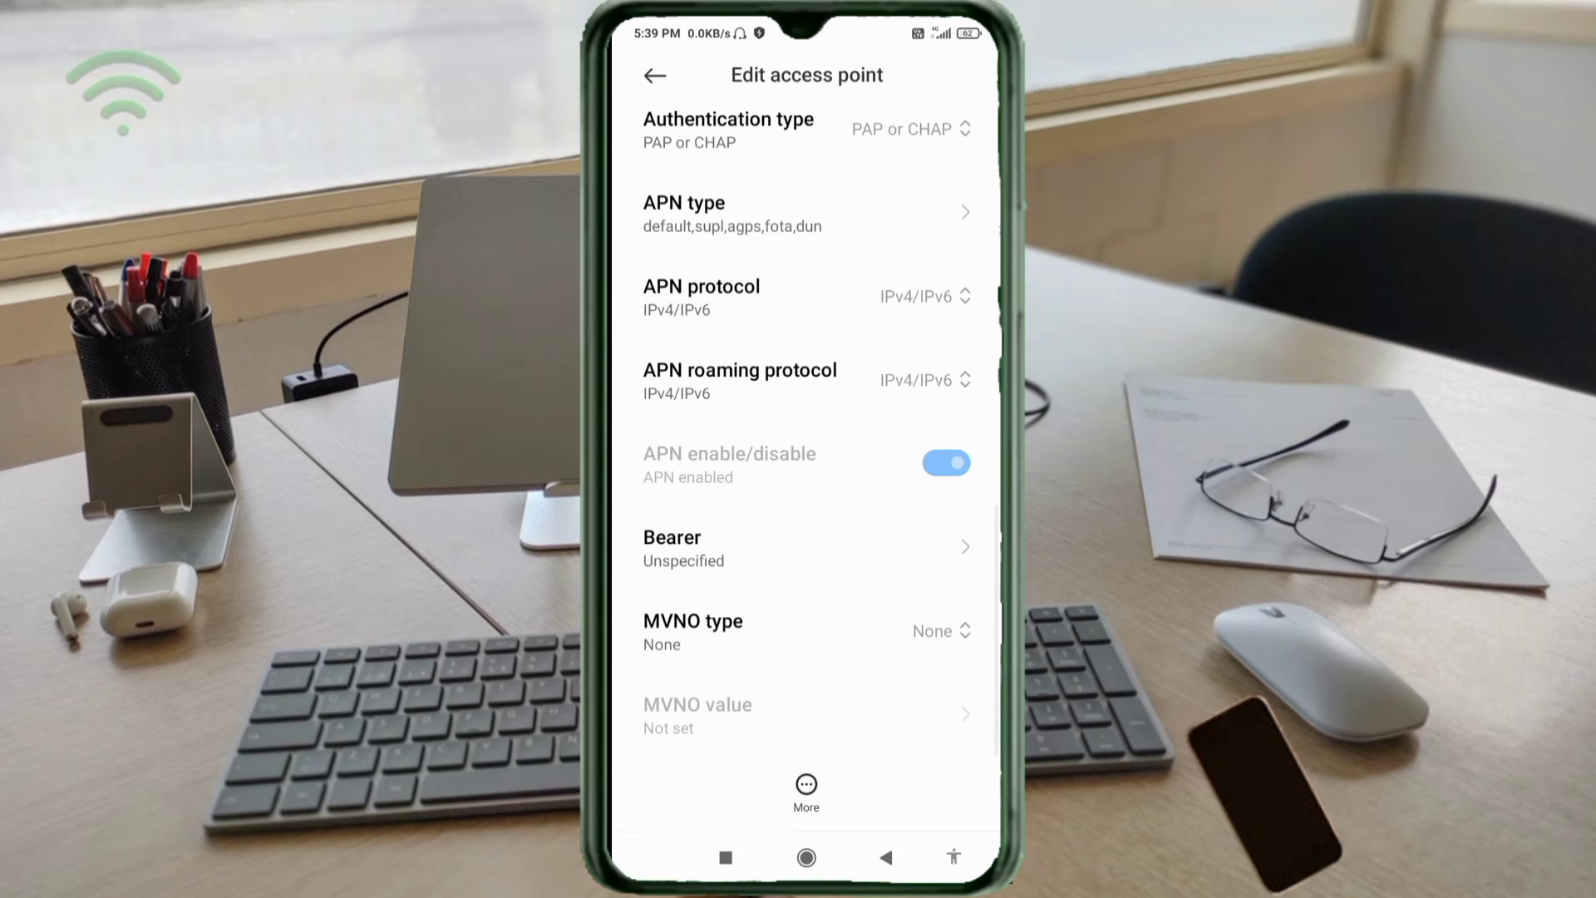
{"action": "left_click", "coordinate": [807, 380]}
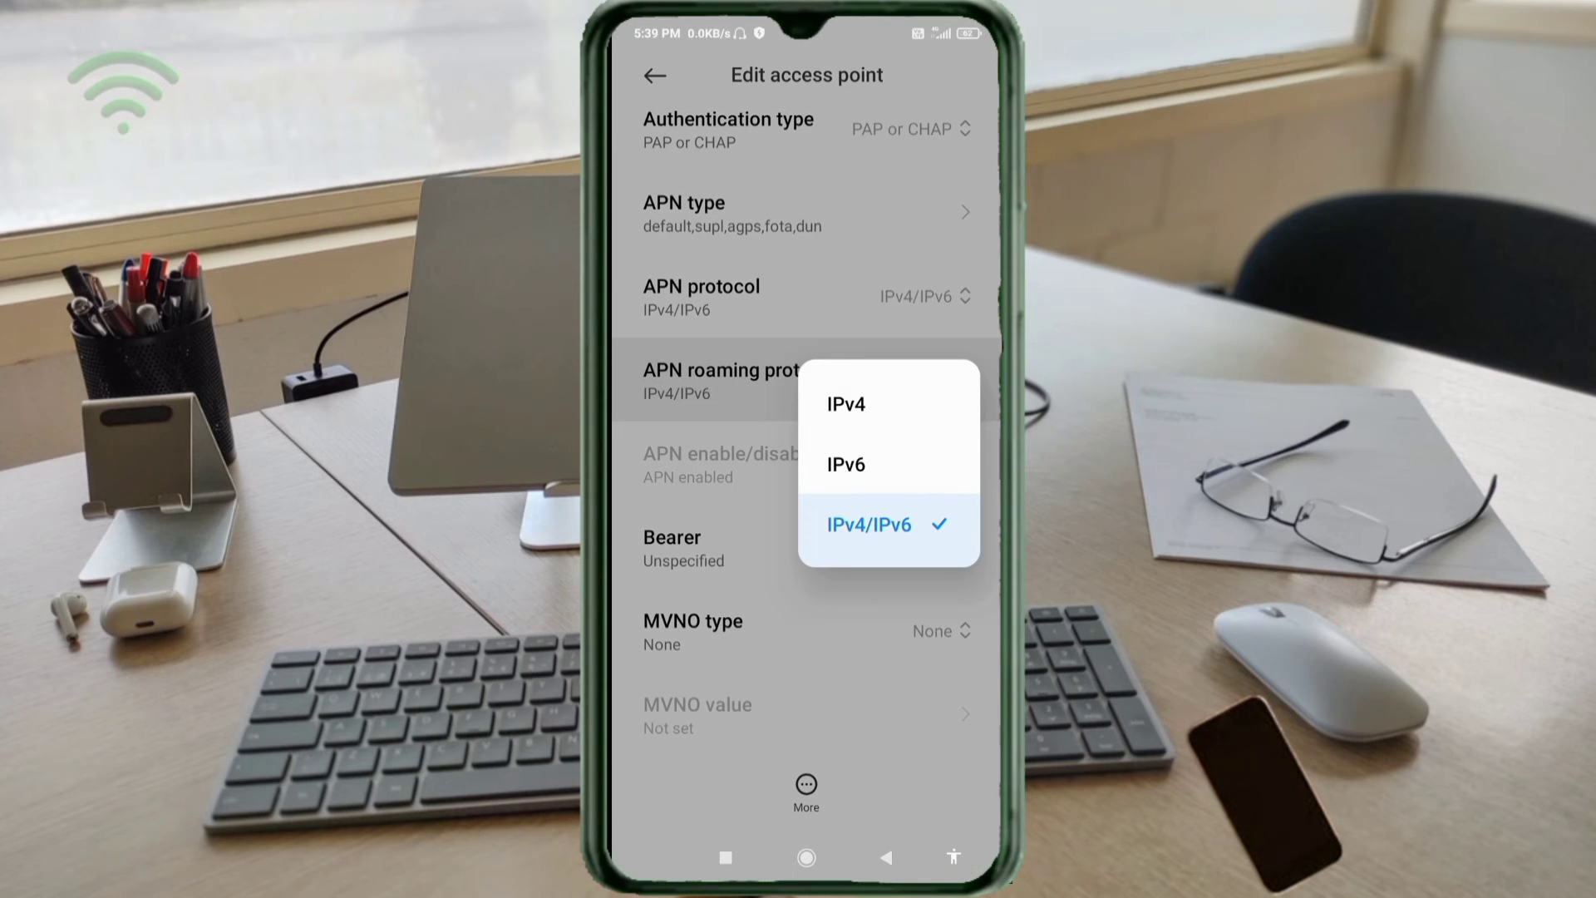
{"action": "left_click", "coordinate": [870, 524]}
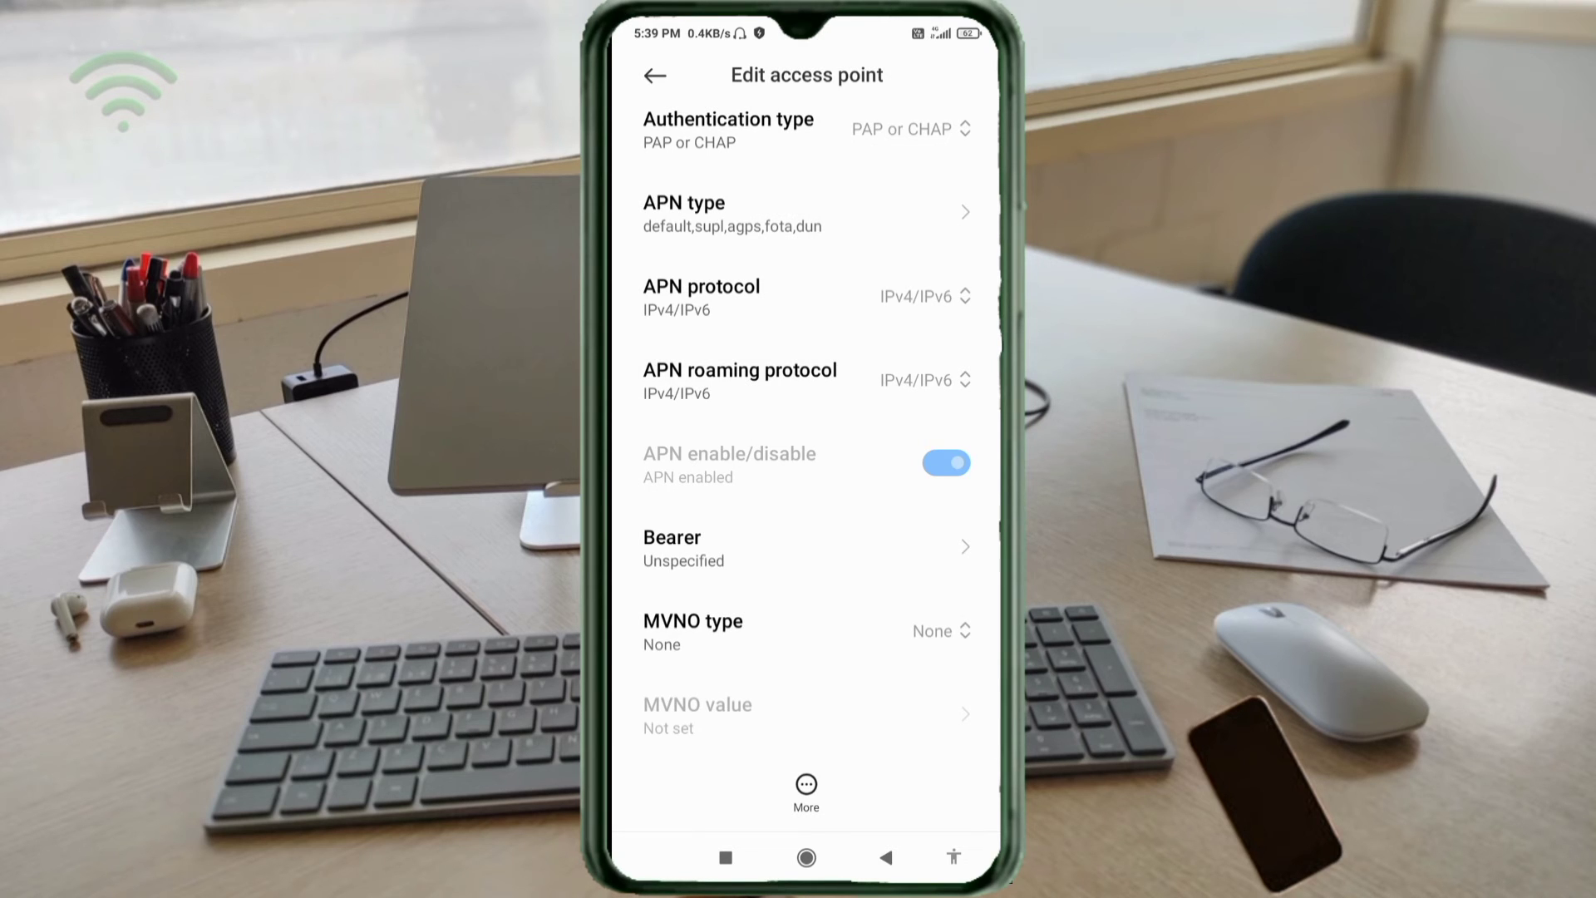
Step: Replace Unspecified bearer with LTE, HSPAP, HSPA, HSUPA, HSDPA, UMTS, EDGE and GPRS
{"action": "left_click", "coordinate": [806, 547]}
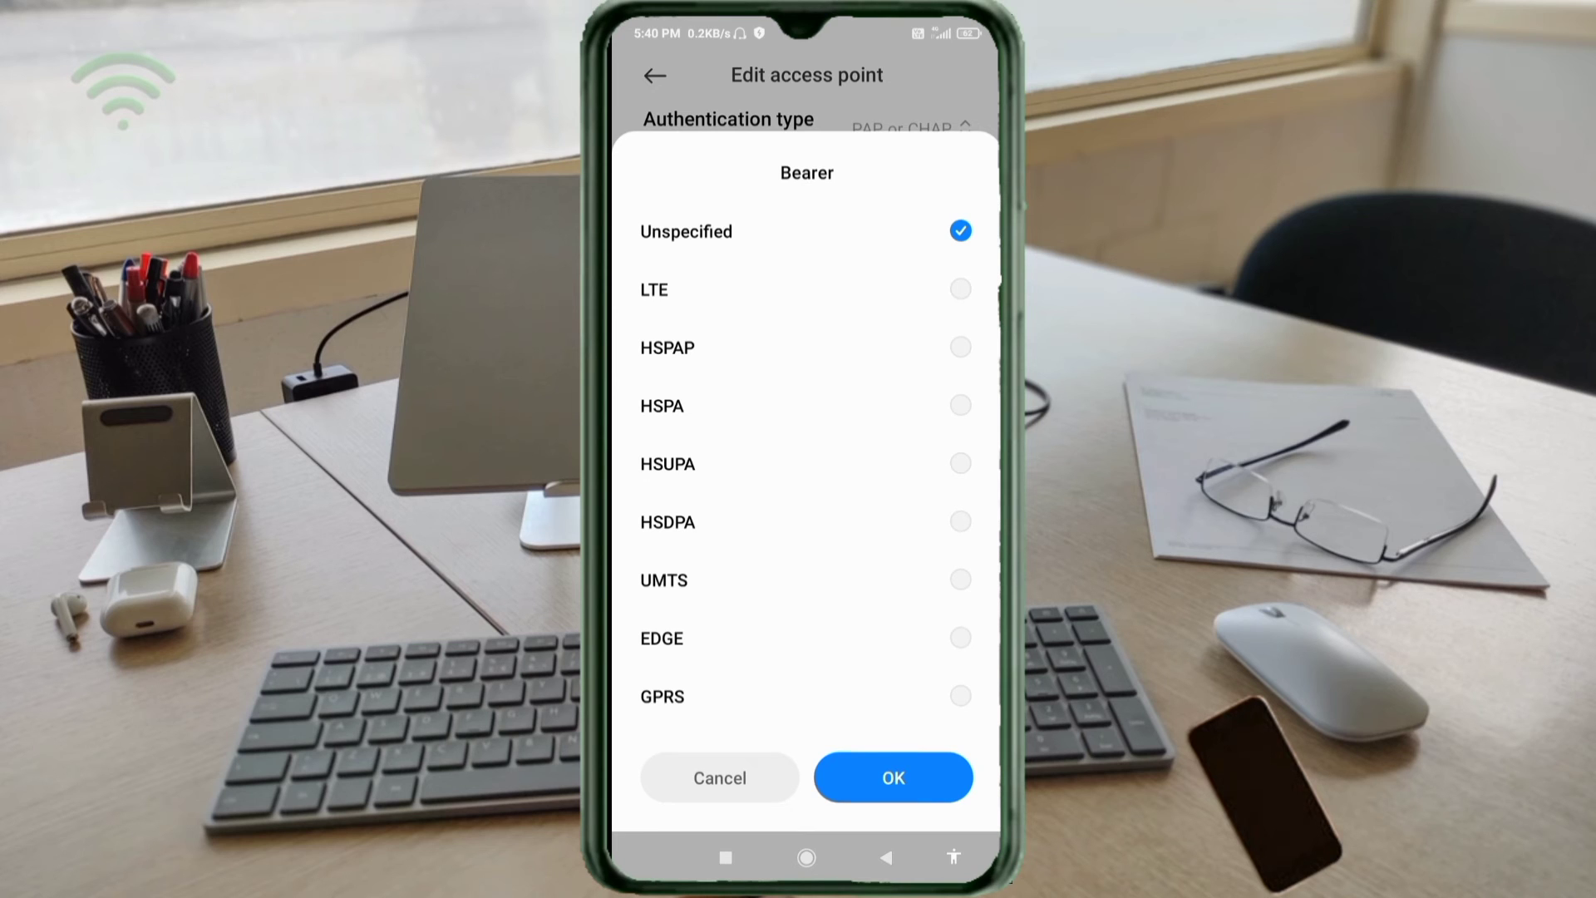
{"action": "left_click", "coordinate": [686, 231]}
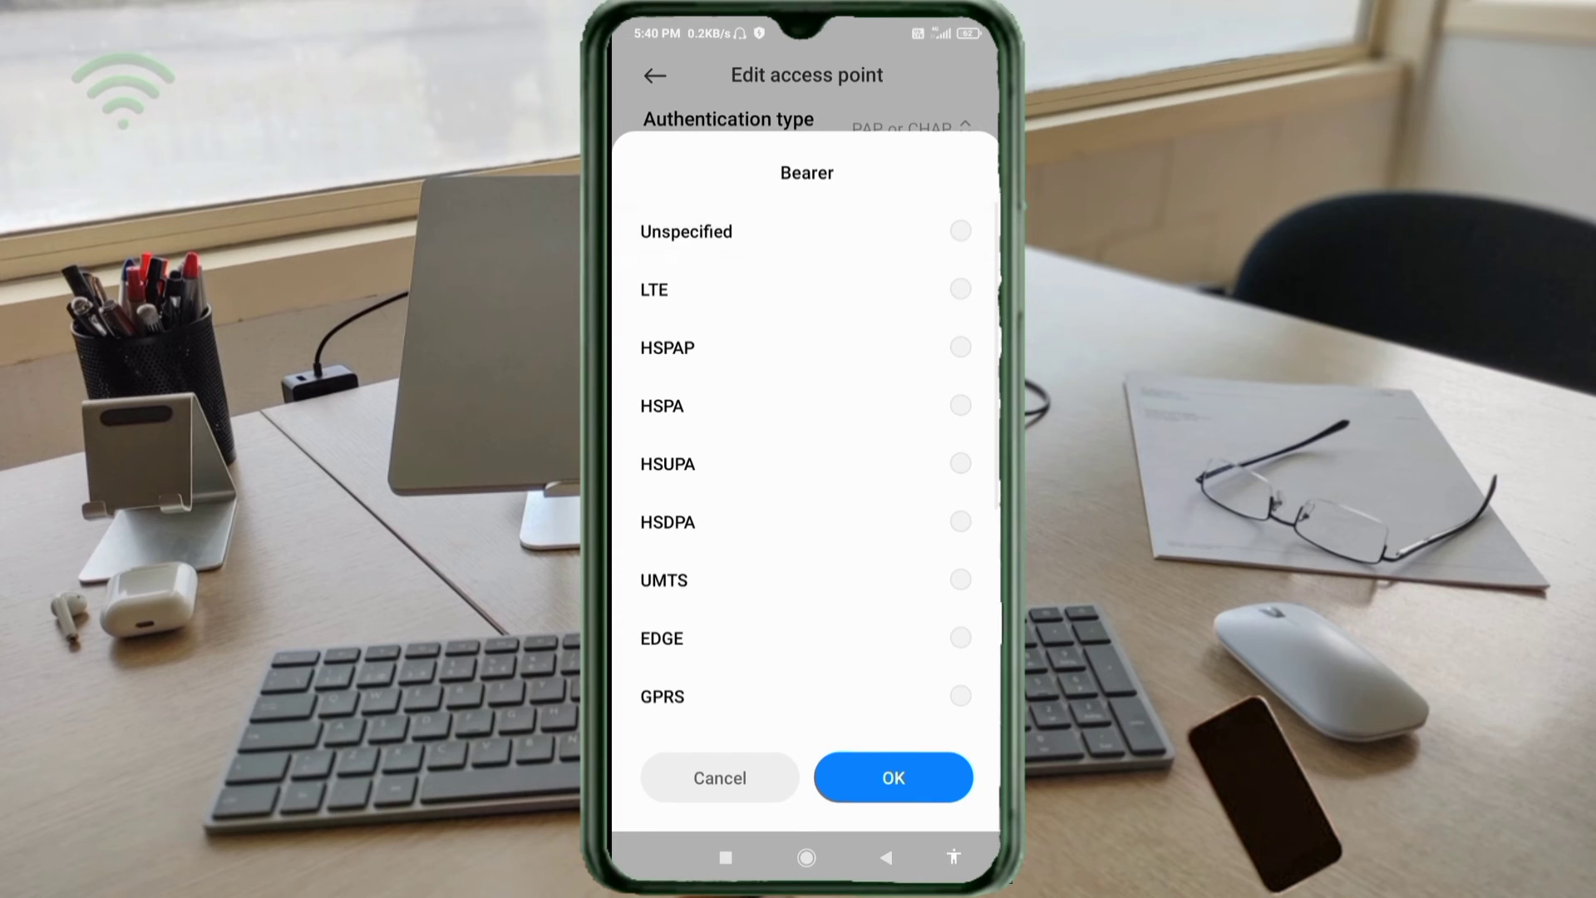
{"action": "left_click", "coordinate": [807, 289]}
{"action": "left_click", "coordinate": [806, 347]}
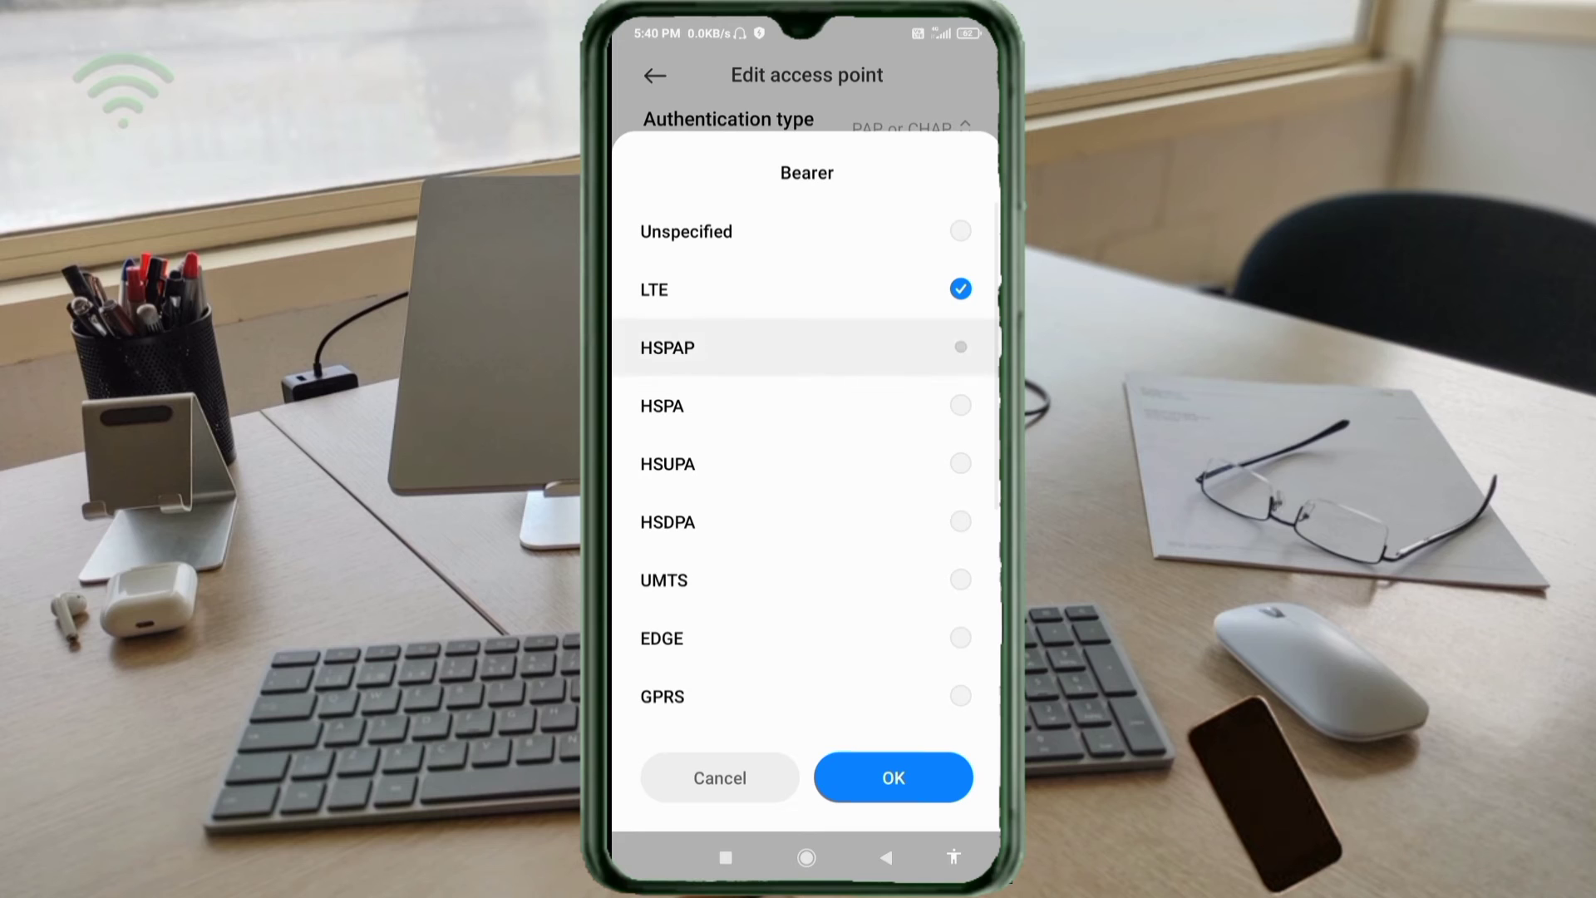
{"action": "left_click", "coordinate": [805, 406]}
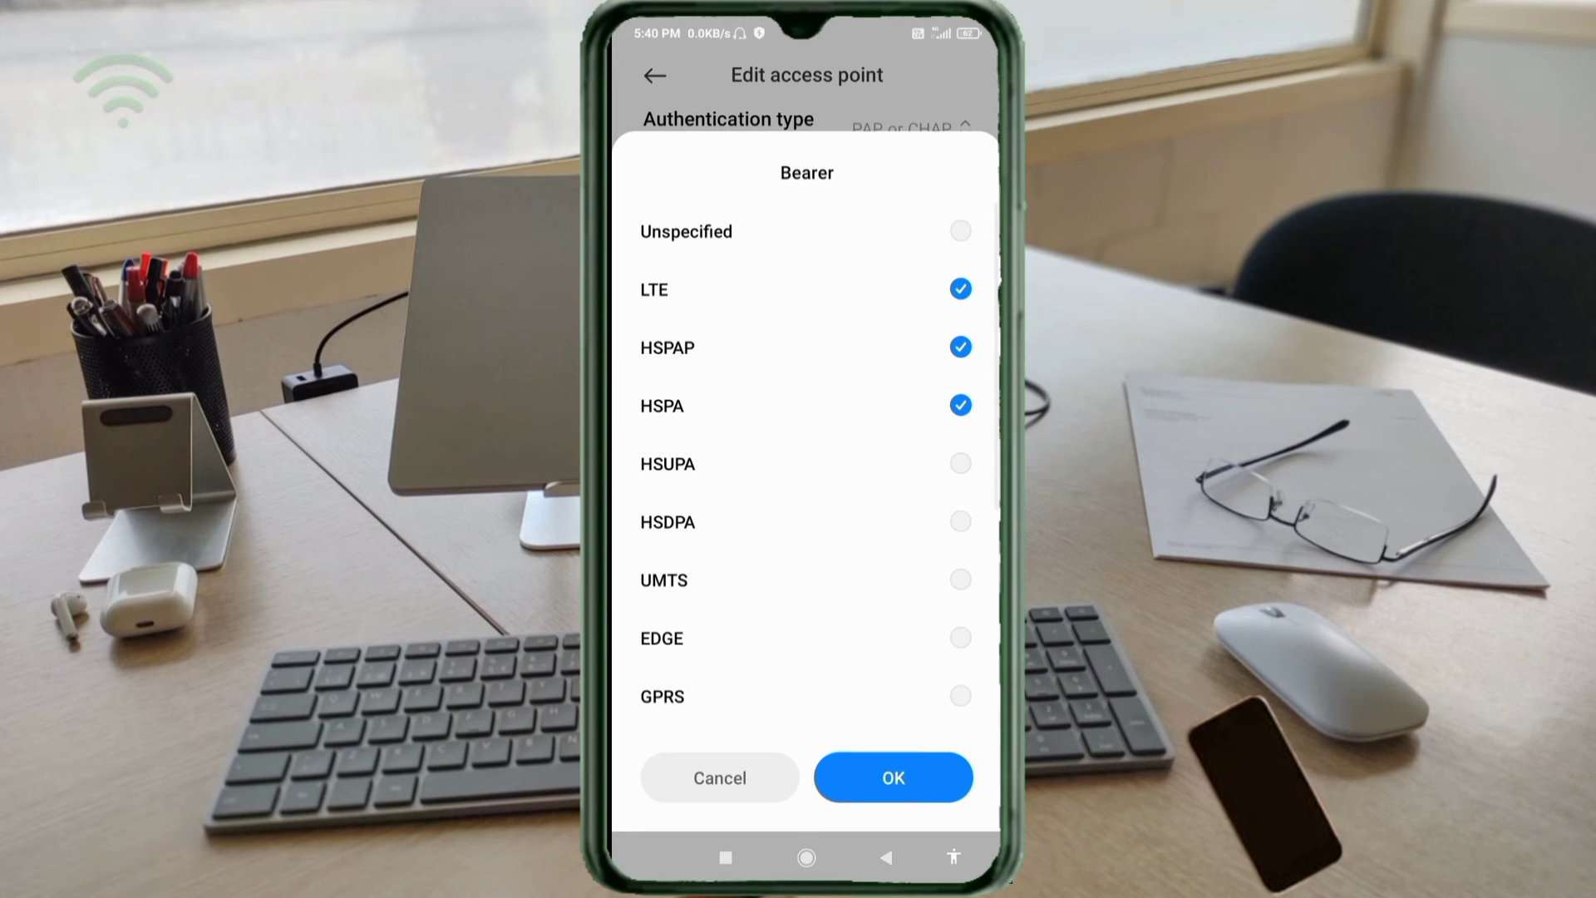
{"action": "left_click", "coordinate": [806, 464]}
{"action": "left_click", "coordinate": [805, 522]}
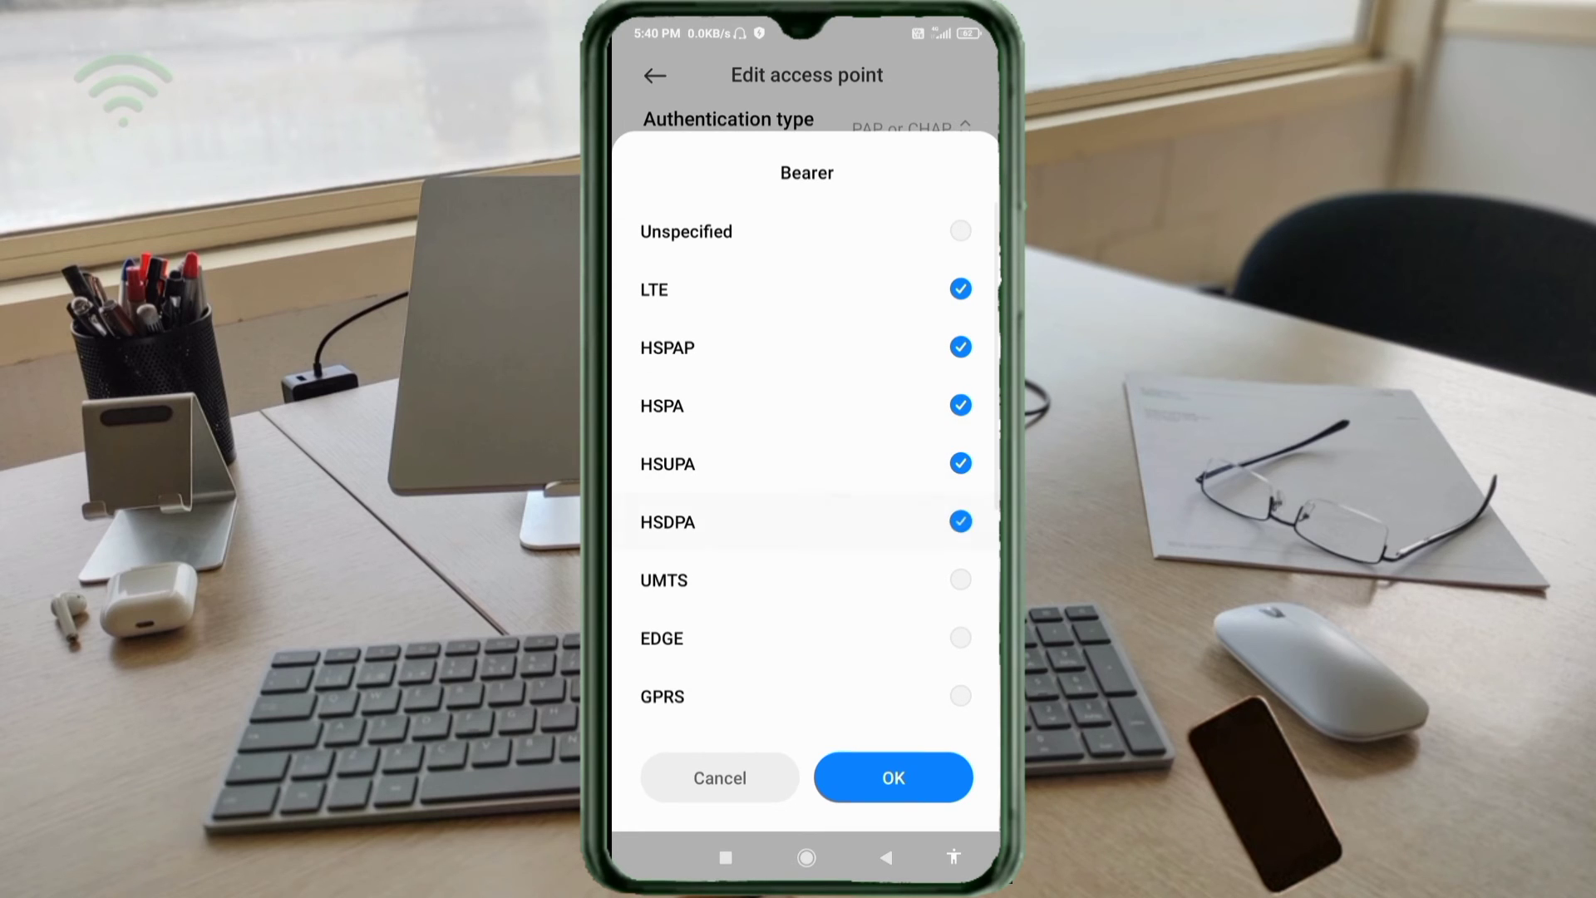
{"action": "left_click", "coordinate": [805, 581]}
{"action": "left_click", "coordinate": [807, 637]}
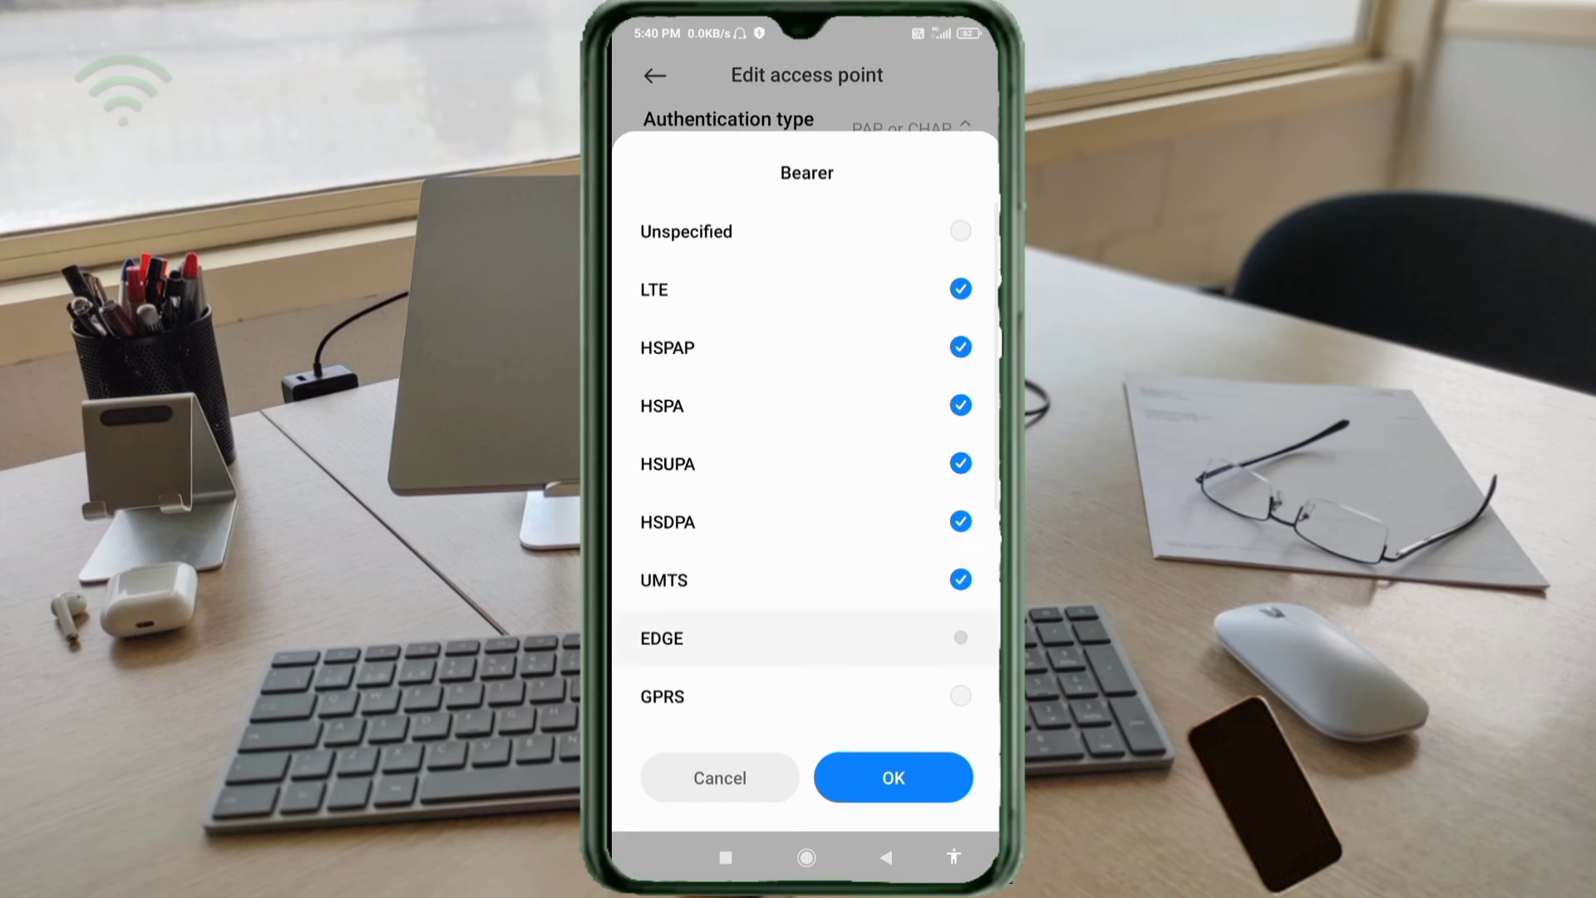
{"action": "left_click", "coordinate": [806, 696]}
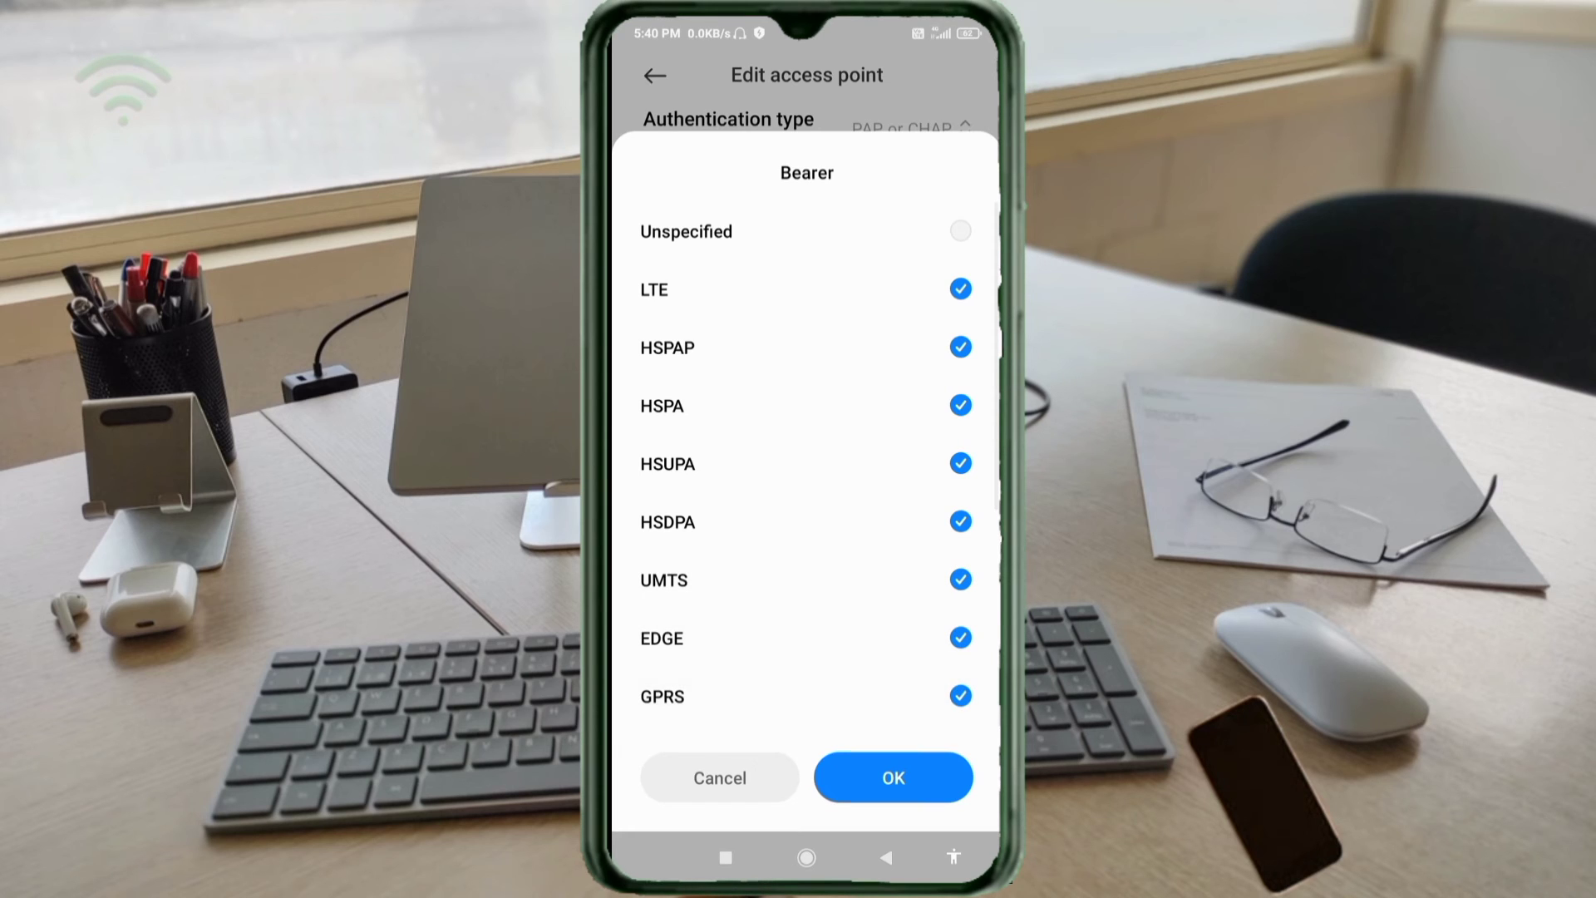
{"action": "left_click", "coordinate": [894, 777]}
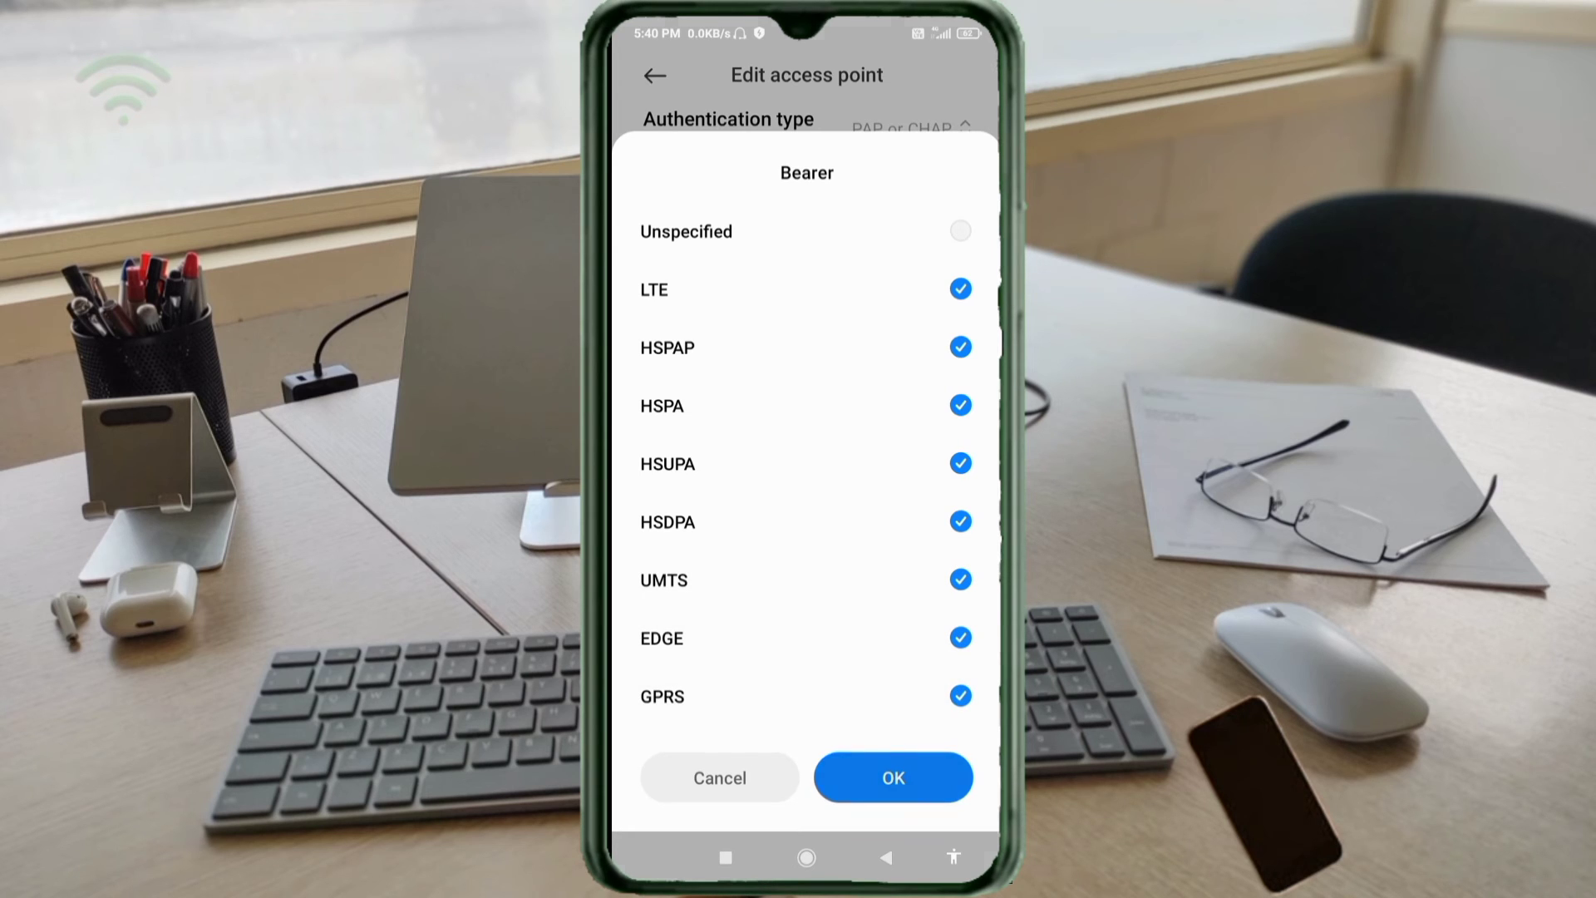
{"action": "scroll", "coordinate": [806, 436], "scroll_direction": "up", "scroll_amount": 10}
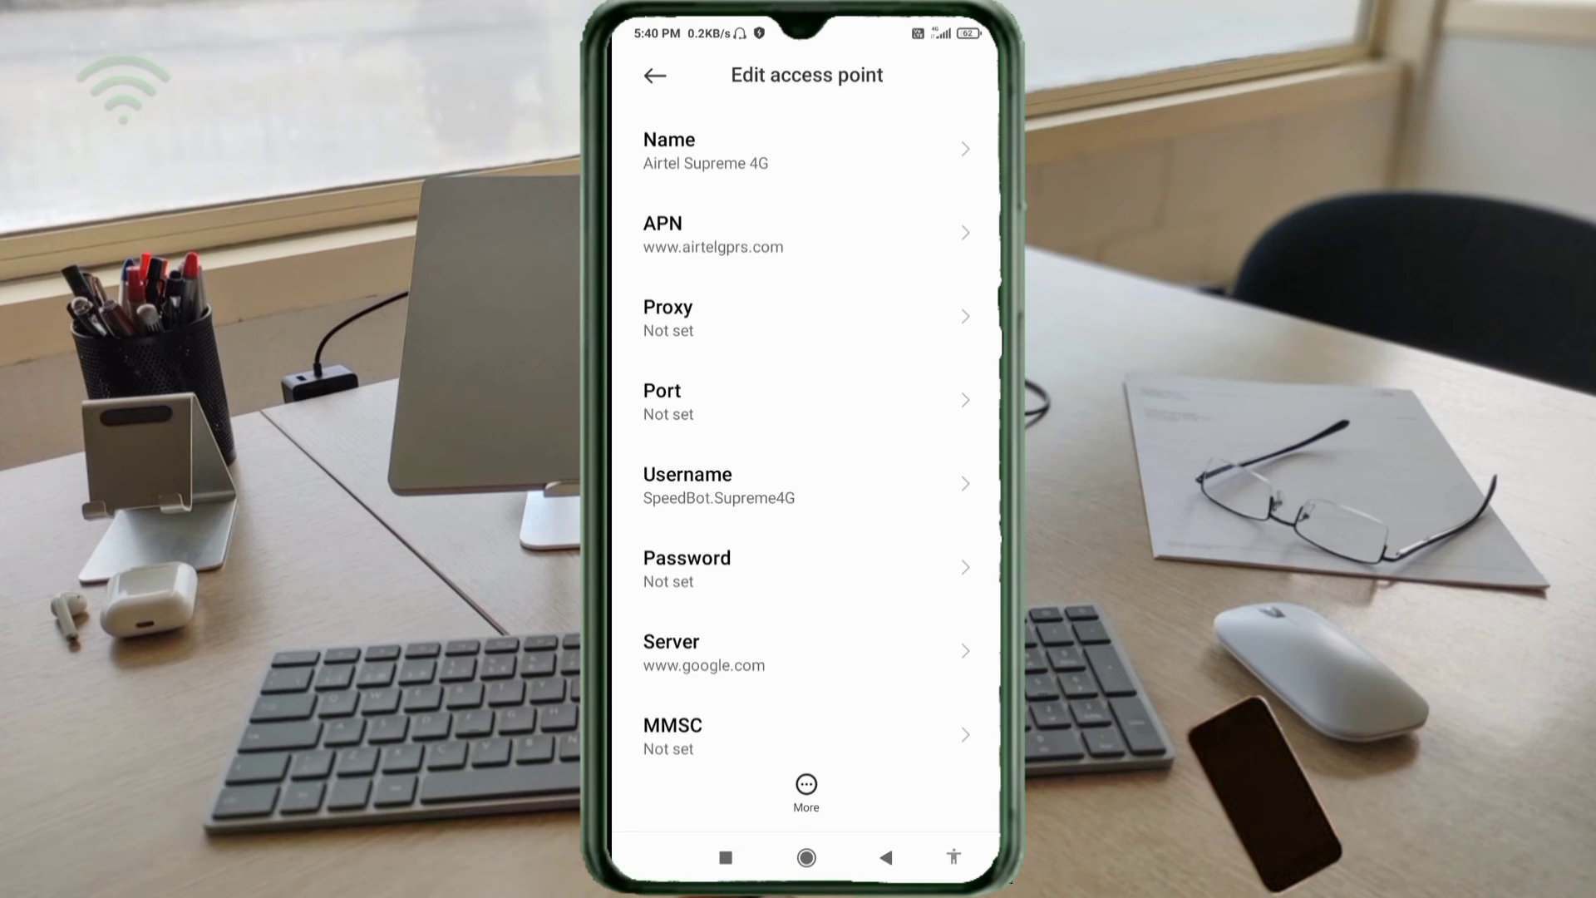
{"action": "scroll", "coordinate": [806, 437], "scroll_direction": "up", "scroll_amount": 2}
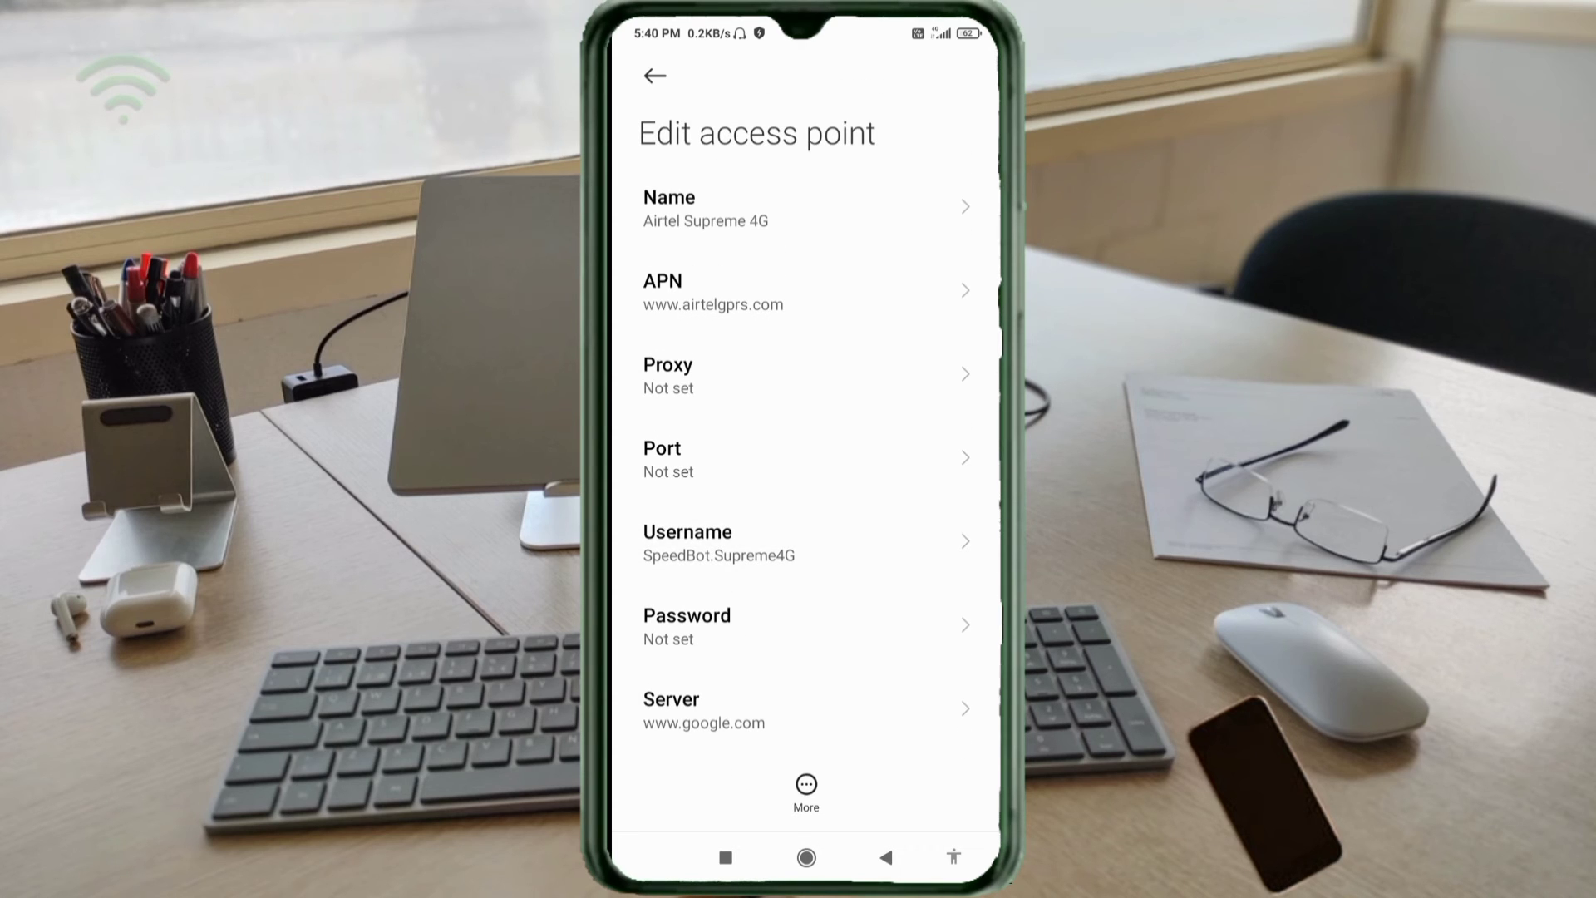
Step: Save the Airtel Supreme 4G access point from the More menu
{"action": "left_click", "coordinate": [807, 790]}
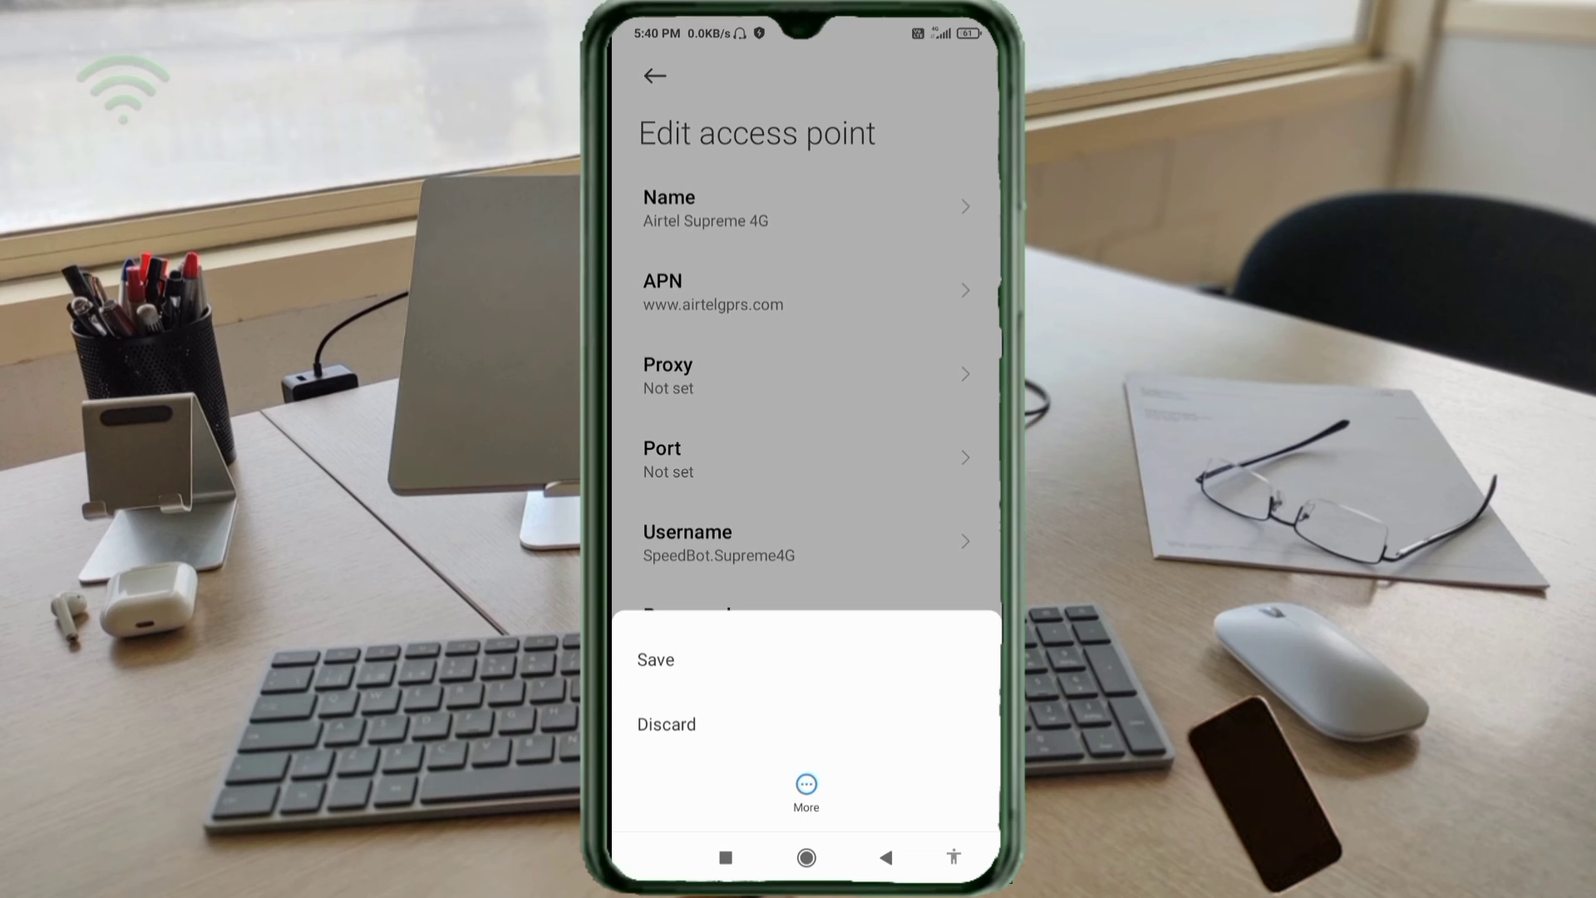
{"action": "left_click", "coordinate": [657, 659]}
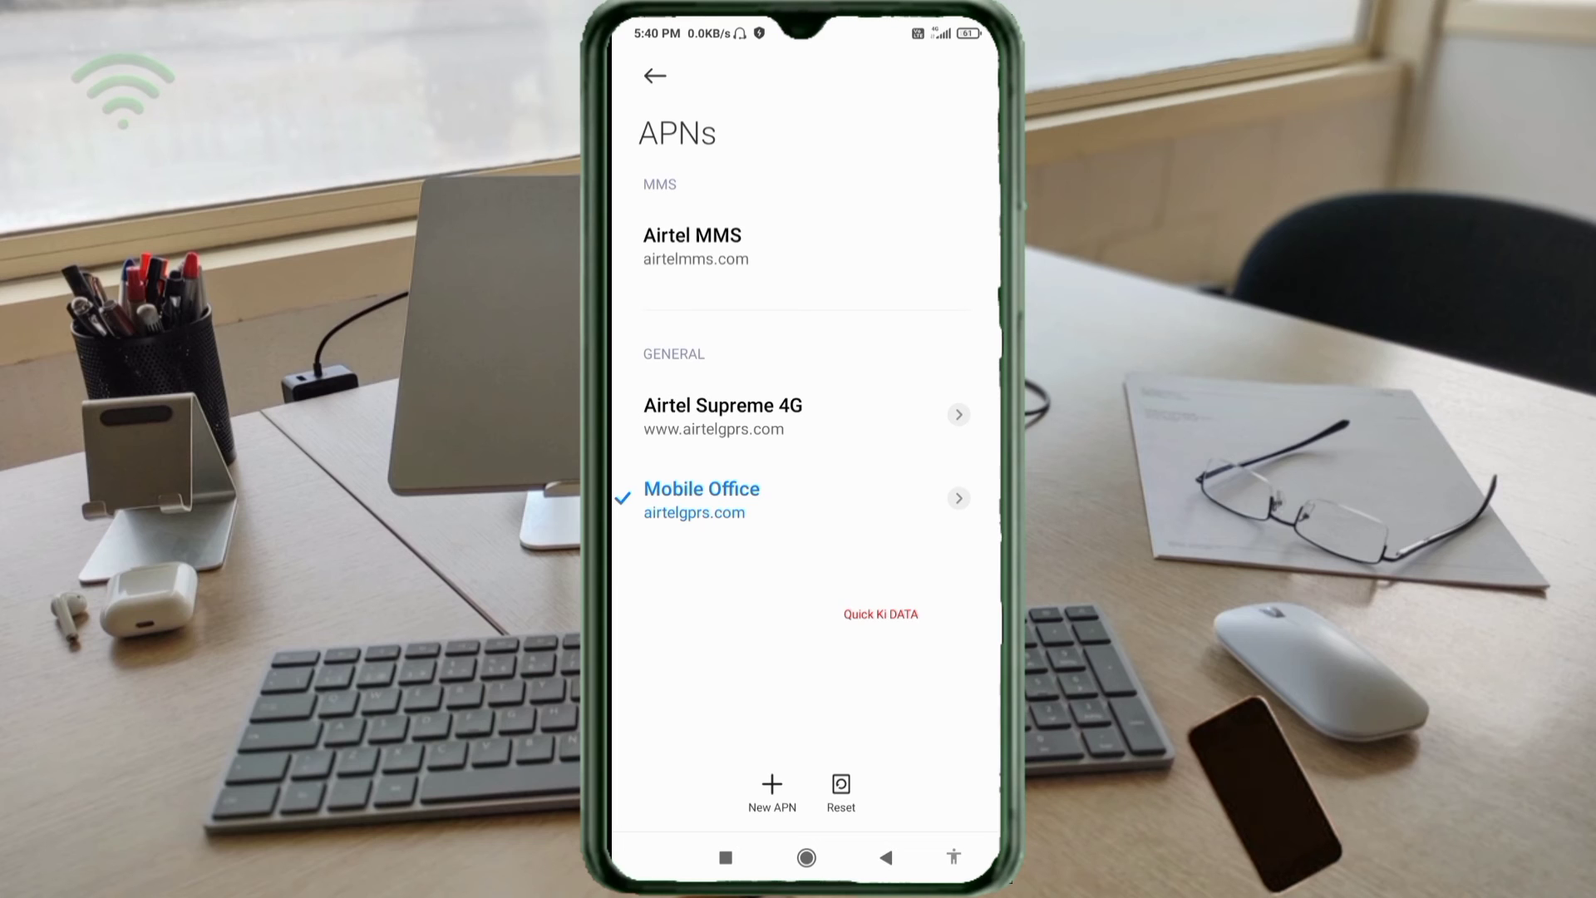
Step: Select Airtel Supreme 4G as the active APN and go to the home screen
{"action": "left_click", "coordinate": [723, 415]}
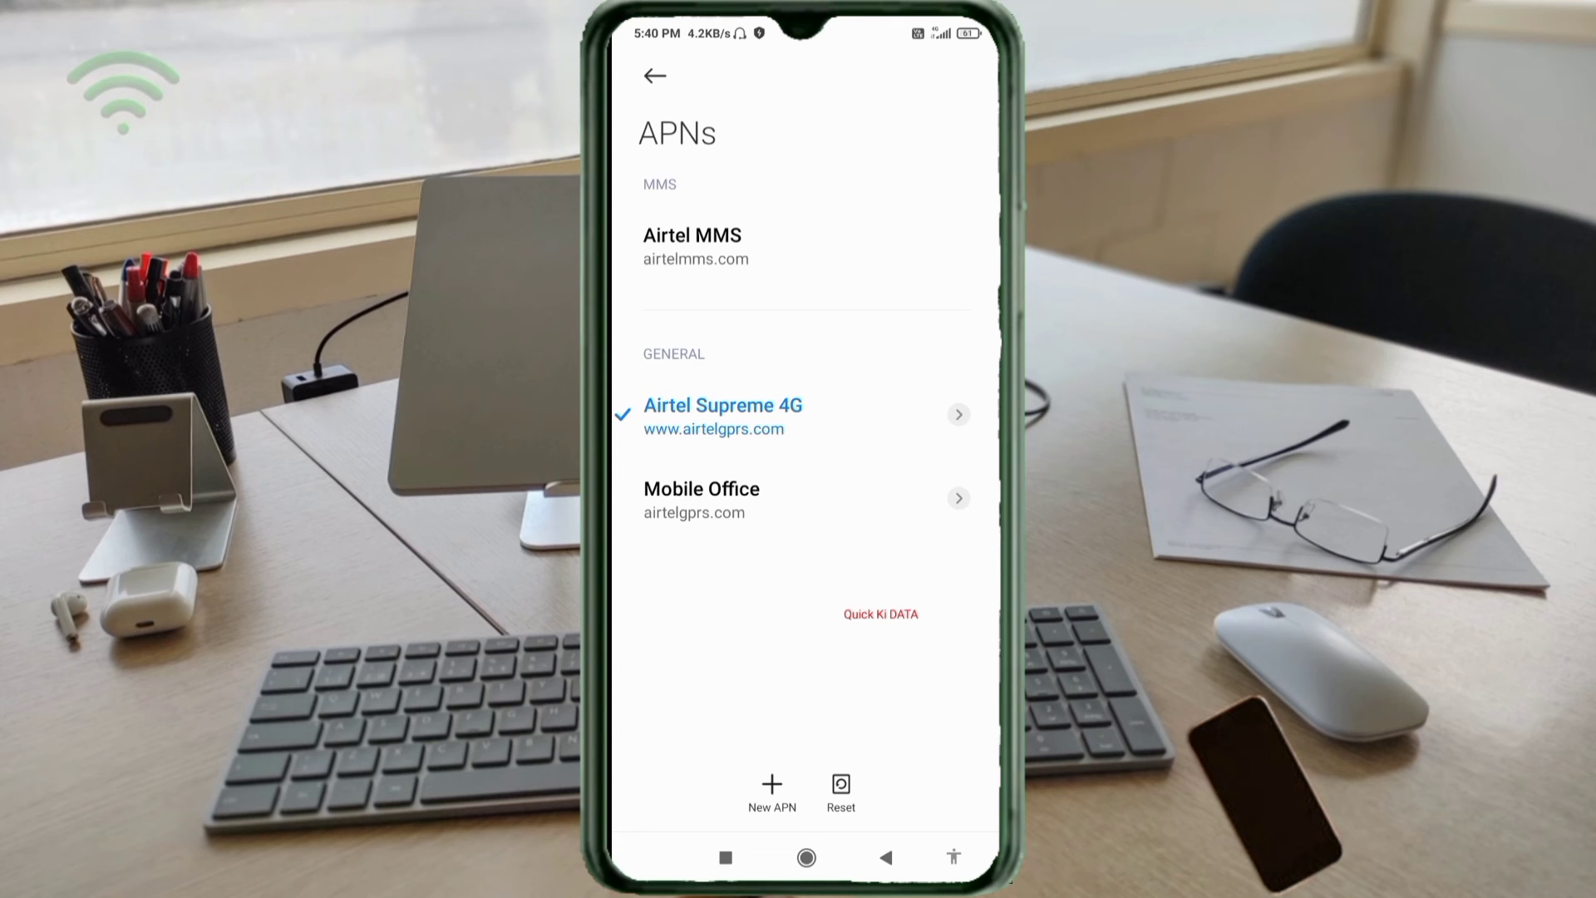
{"action": "left_click", "coordinate": [806, 857]}
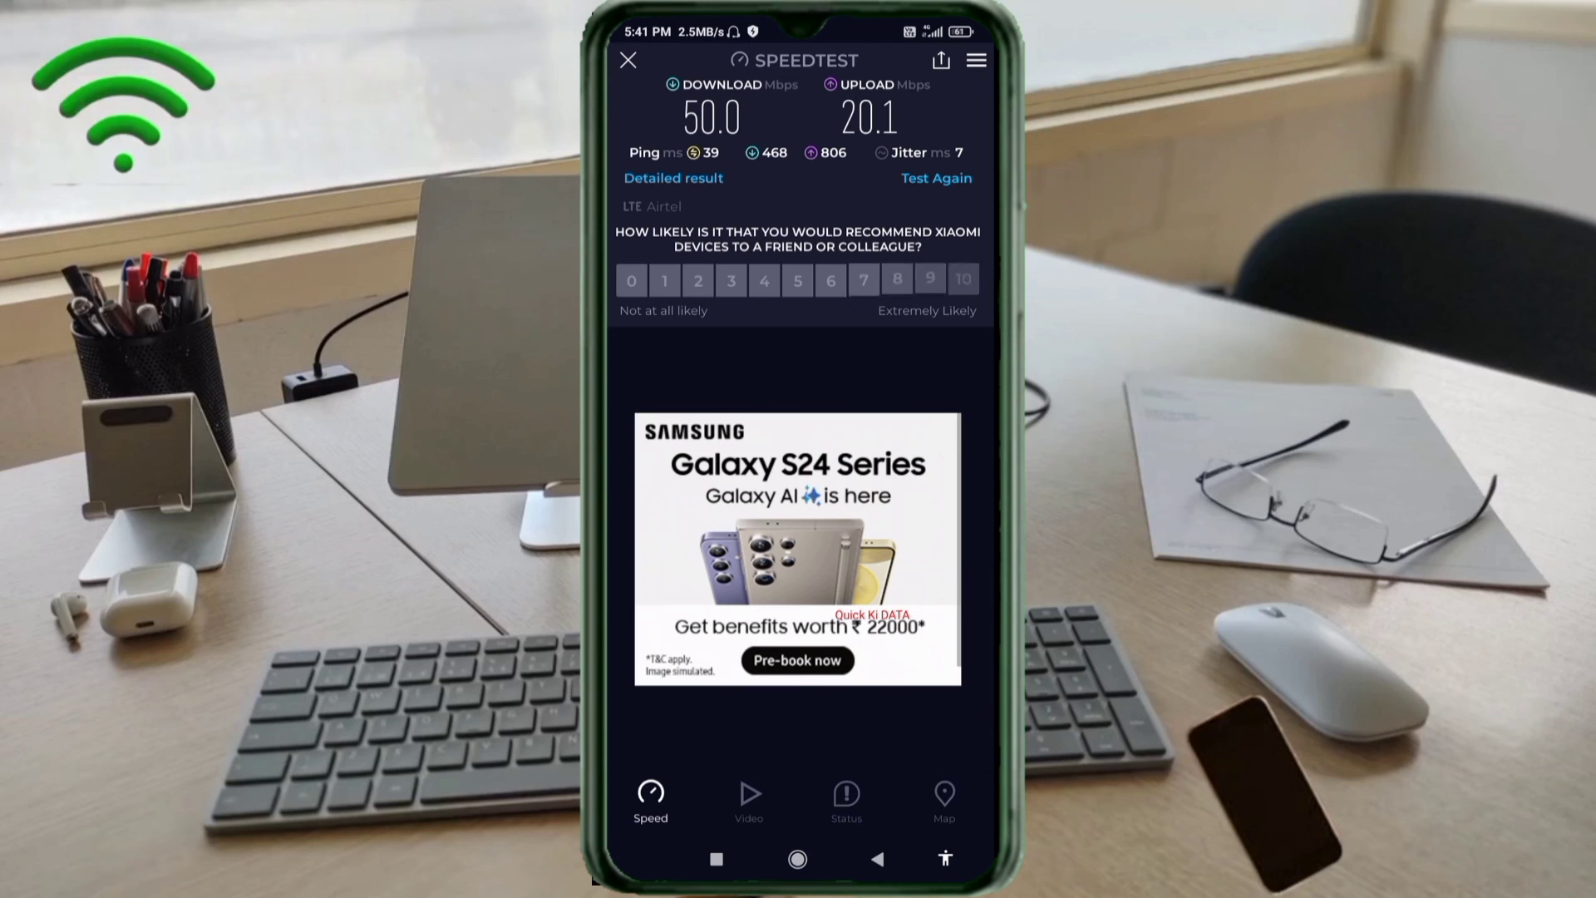
Step: Close Speedtest after the 50.0 Mbps down / 20.1 Mbps up result
{"action": "left_click", "coordinate": [797, 858]}
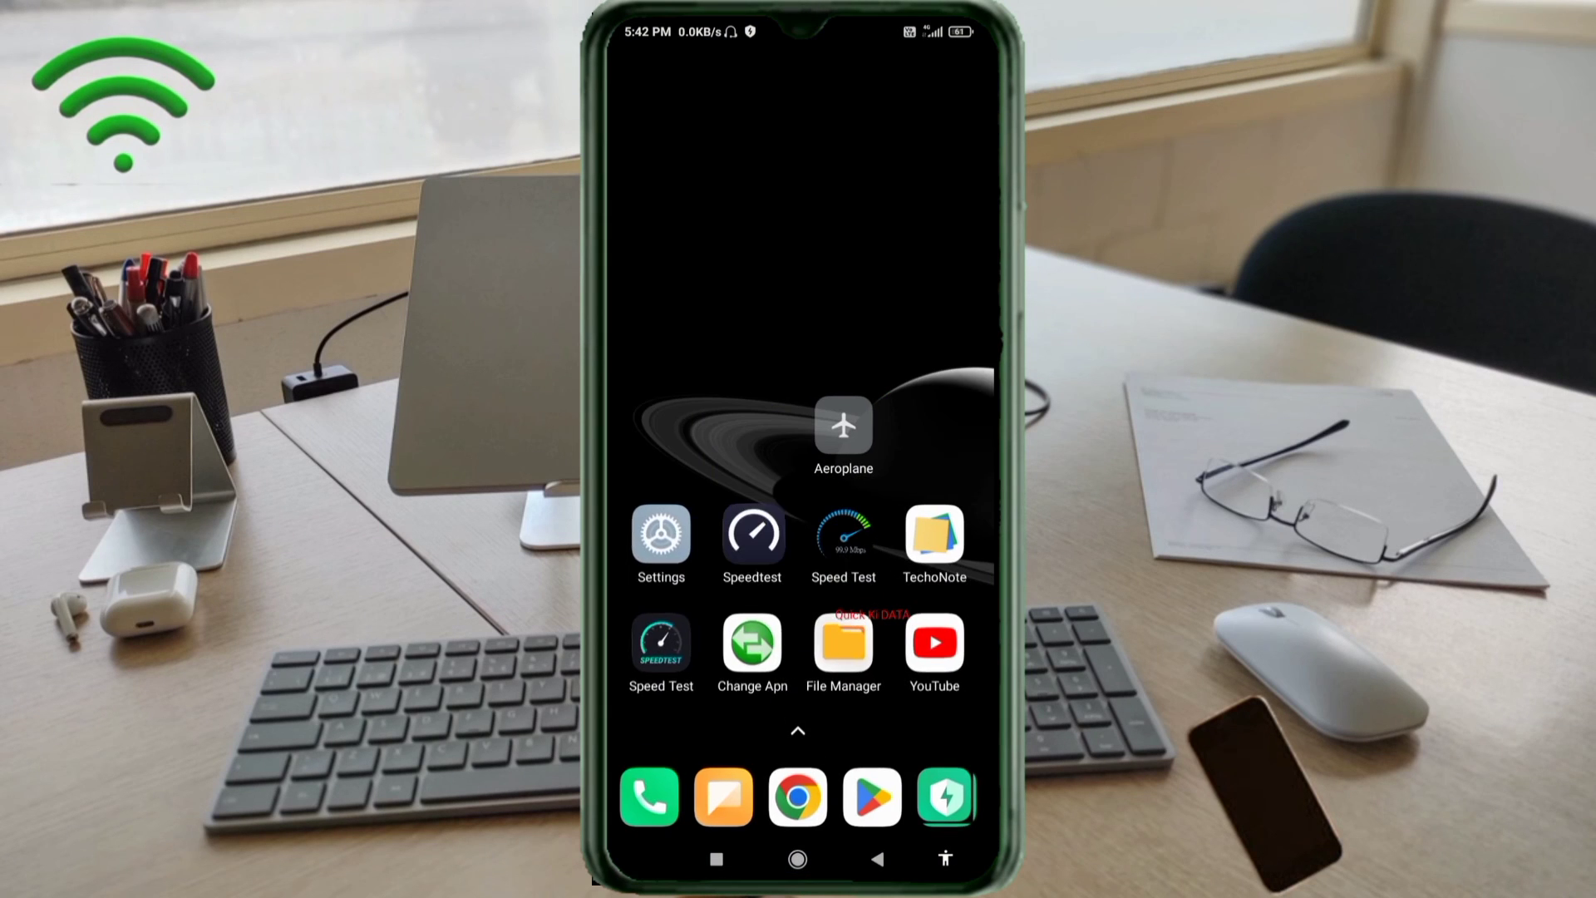